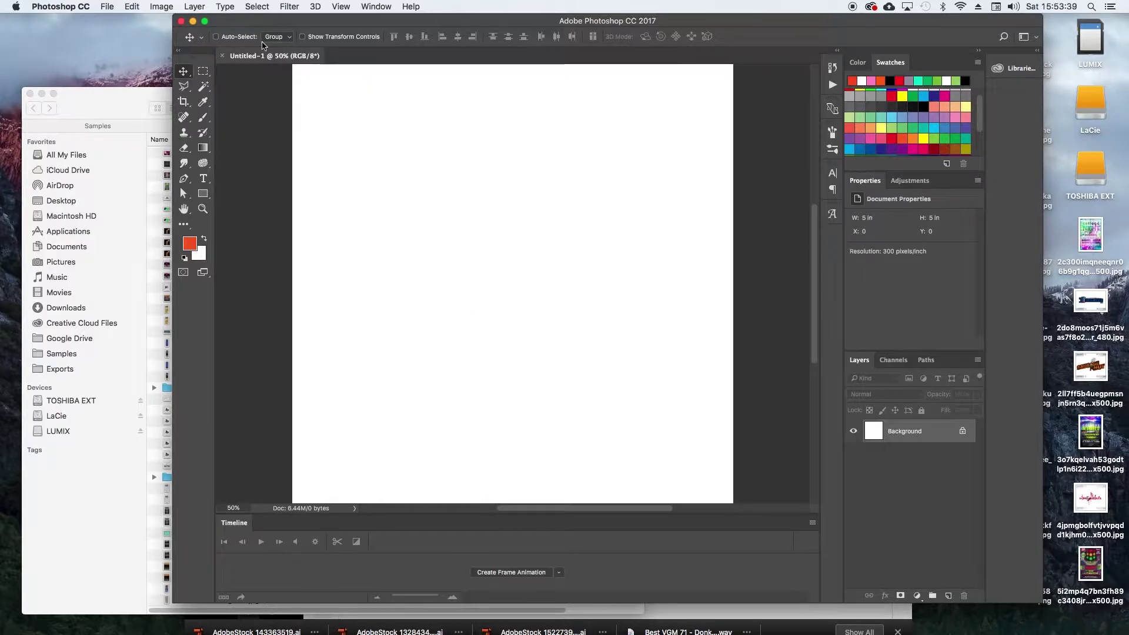
# Switch to Chrome and bring up the Google image results for "kanye west png"
pyautogui.moveTo(411, 617)
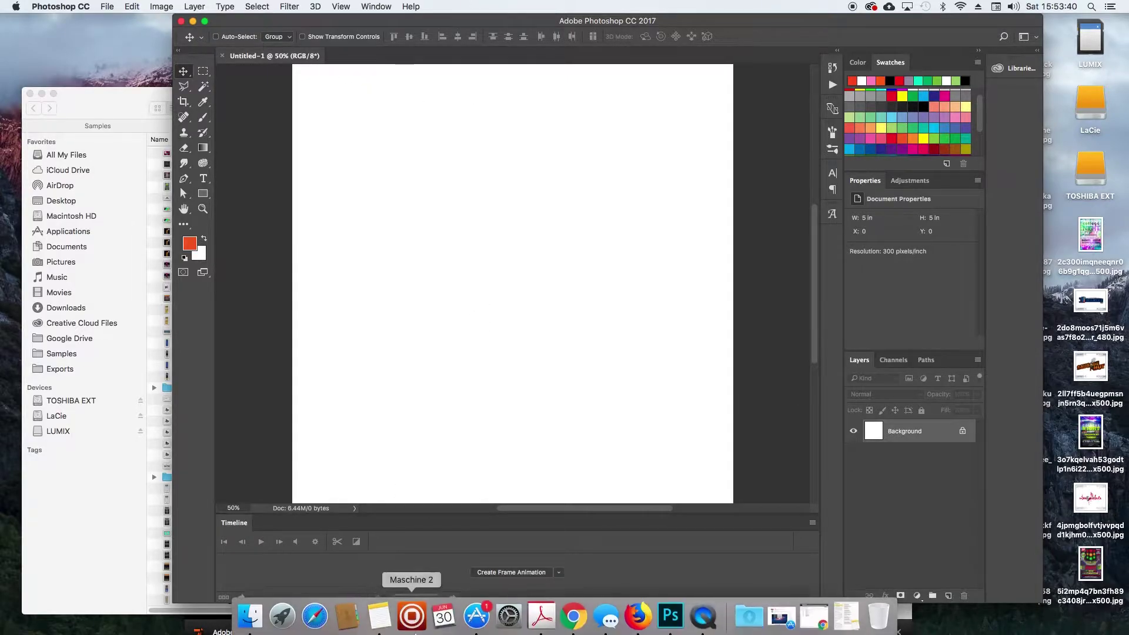
pyautogui.click(587, 611)
pyautogui.click(711, 41)
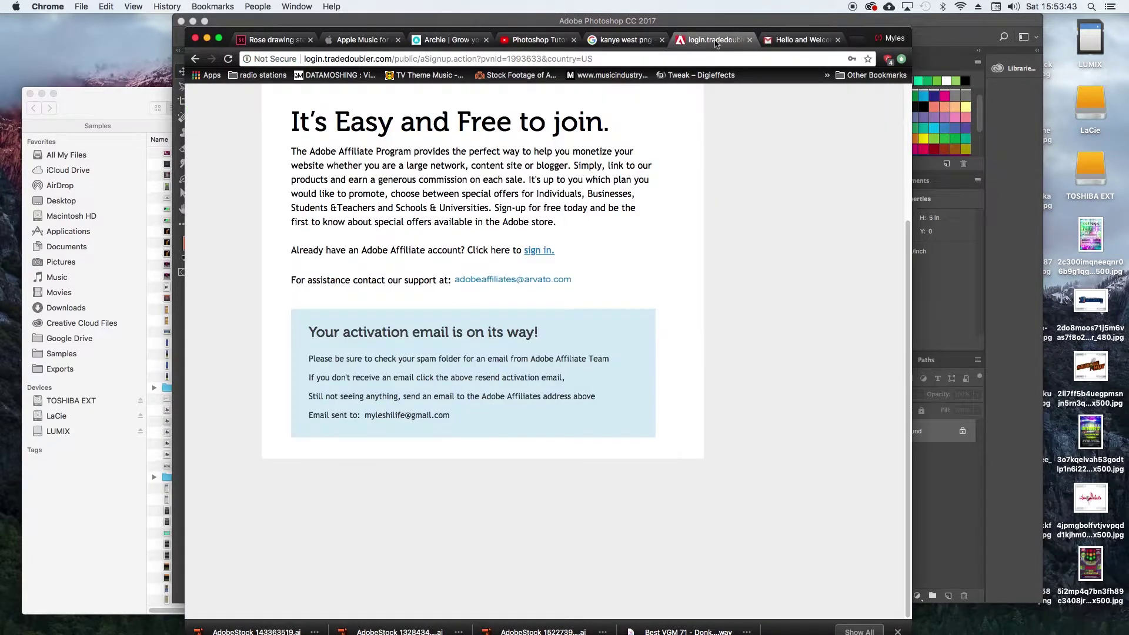
pyautogui.click(803, 40)
pyautogui.click(627, 39)
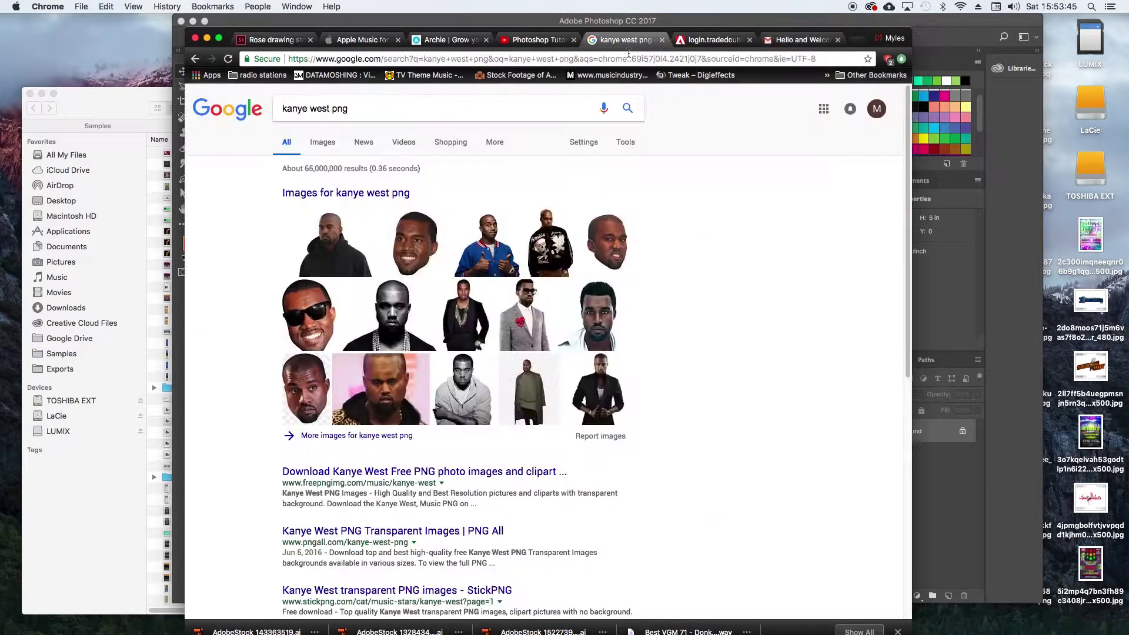
pyautogui.click(372, 108)
pyautogui.click(500, 242)
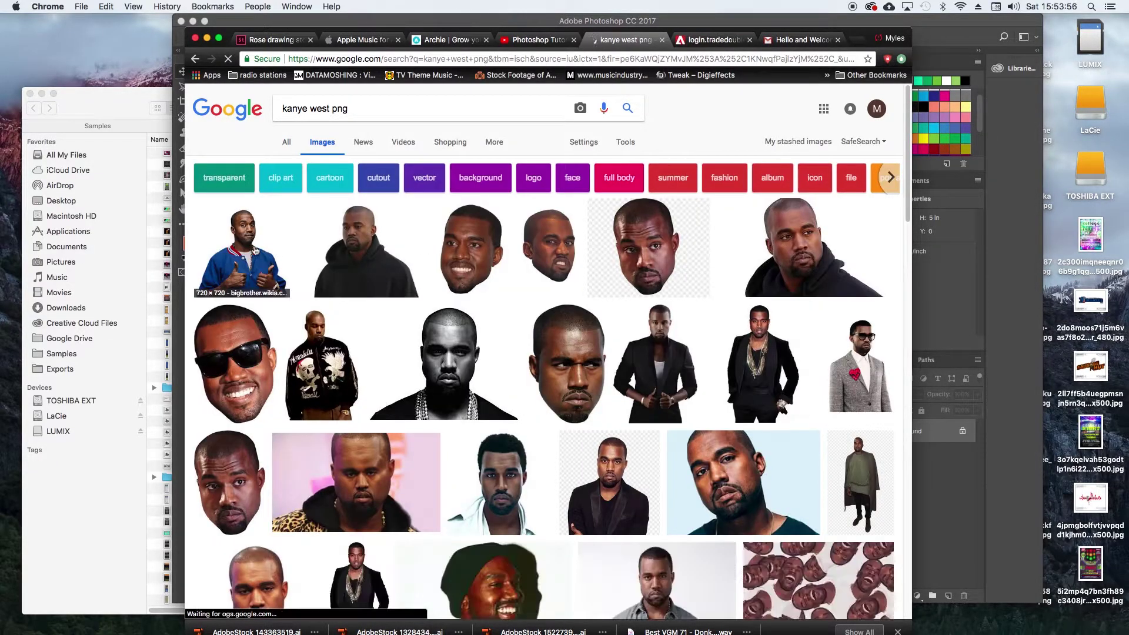
# Open the 720 × 720 thumbs-up picture of Kanye West in the blue jacket and copy the image
pyautogui.scroll(-3, 254, 250)
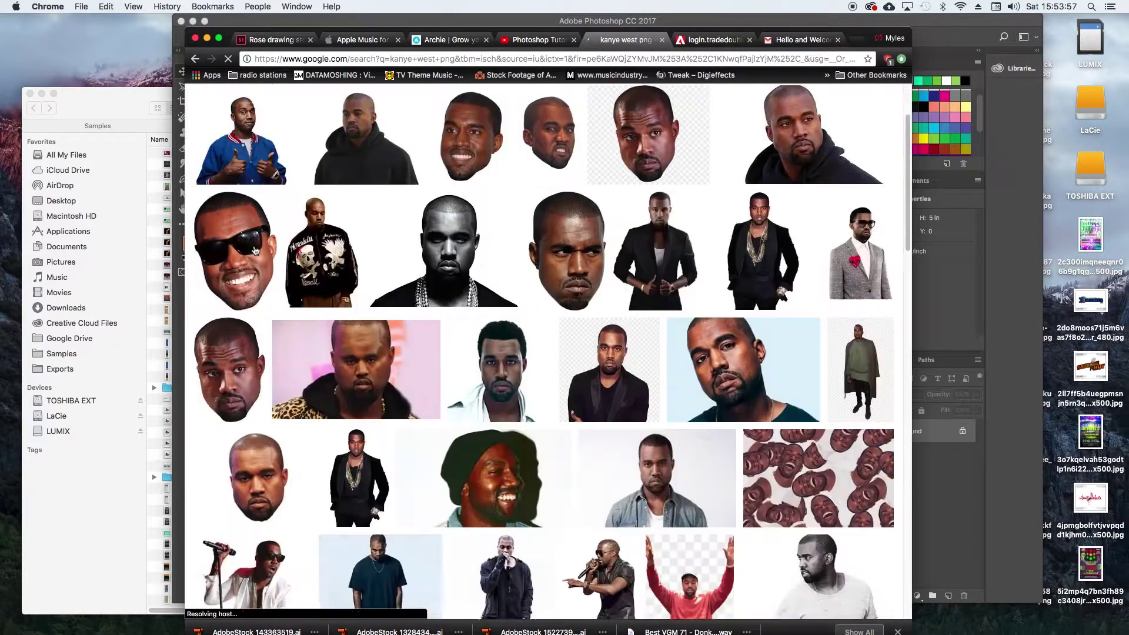
pyautogui.click(242, 147)
pyautogui.click(719, 397)
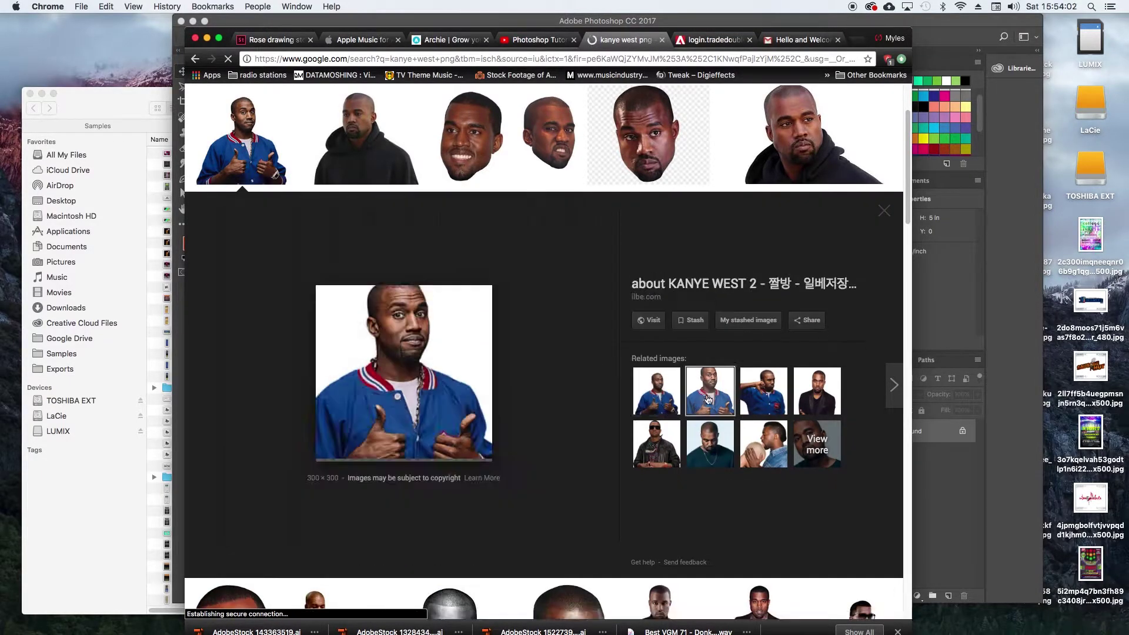
pyautogui.click(721, 398)
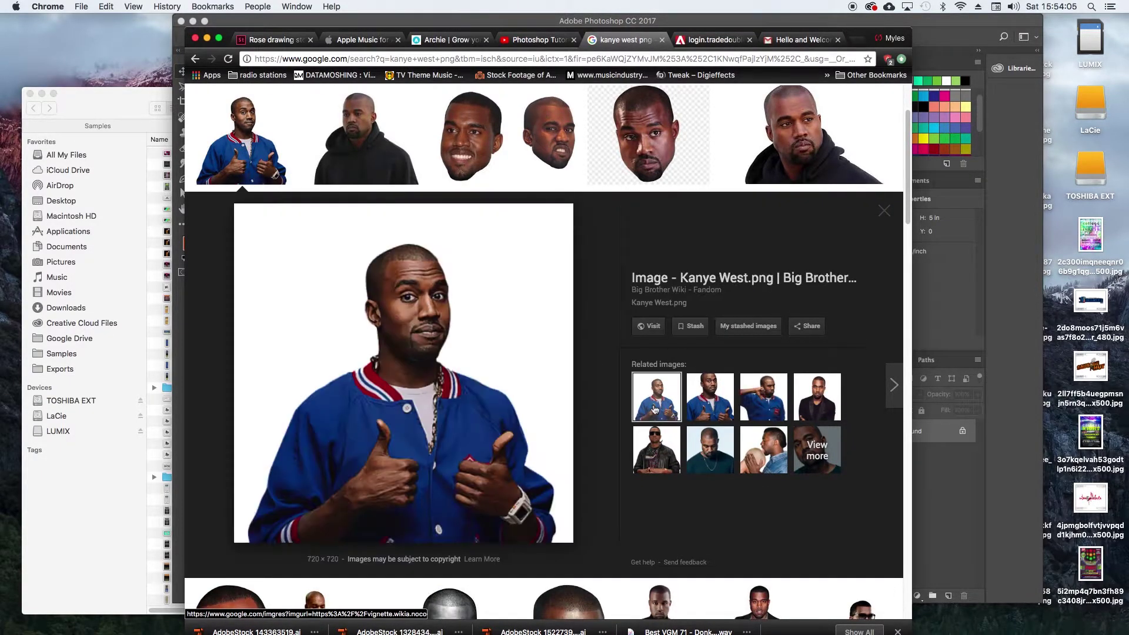
pyautogui.rightClick(511, 363)
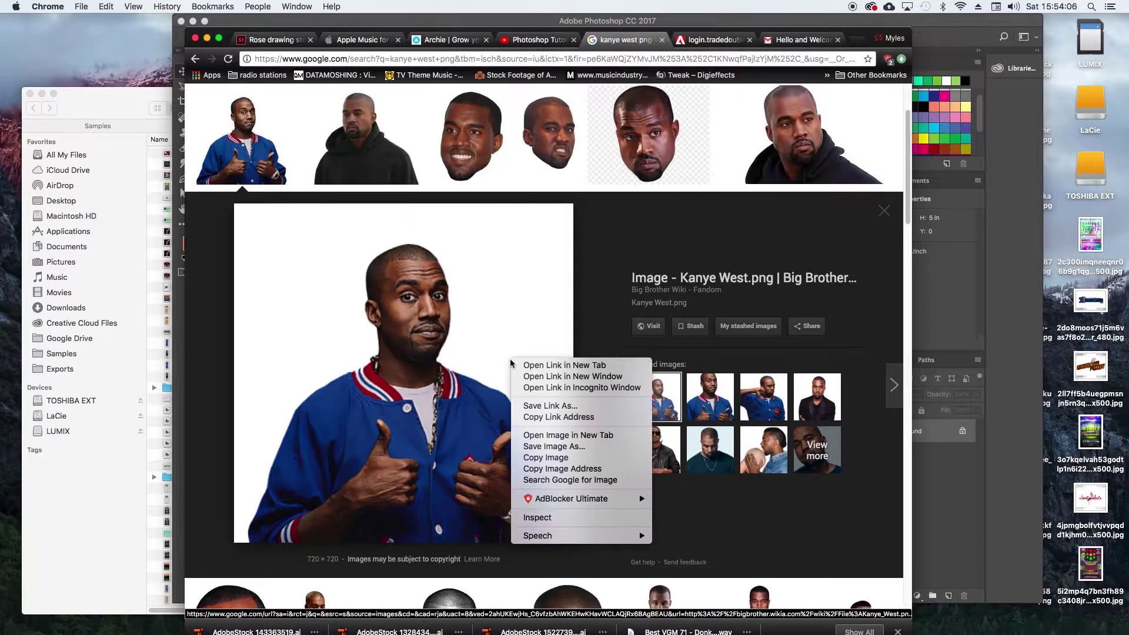
pyautogui.click(563, 457)
# Switch to Photoshop and paste the copied picture into the blank document as a new layer
pyautogui.click(940, 468)
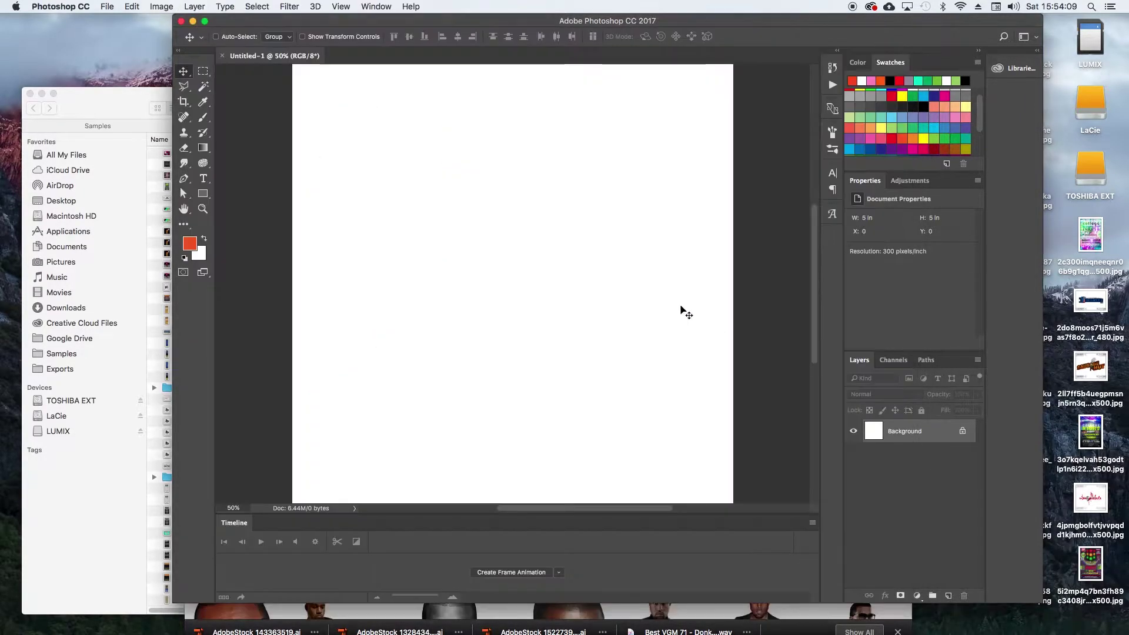
pyautogui.press('super+v')
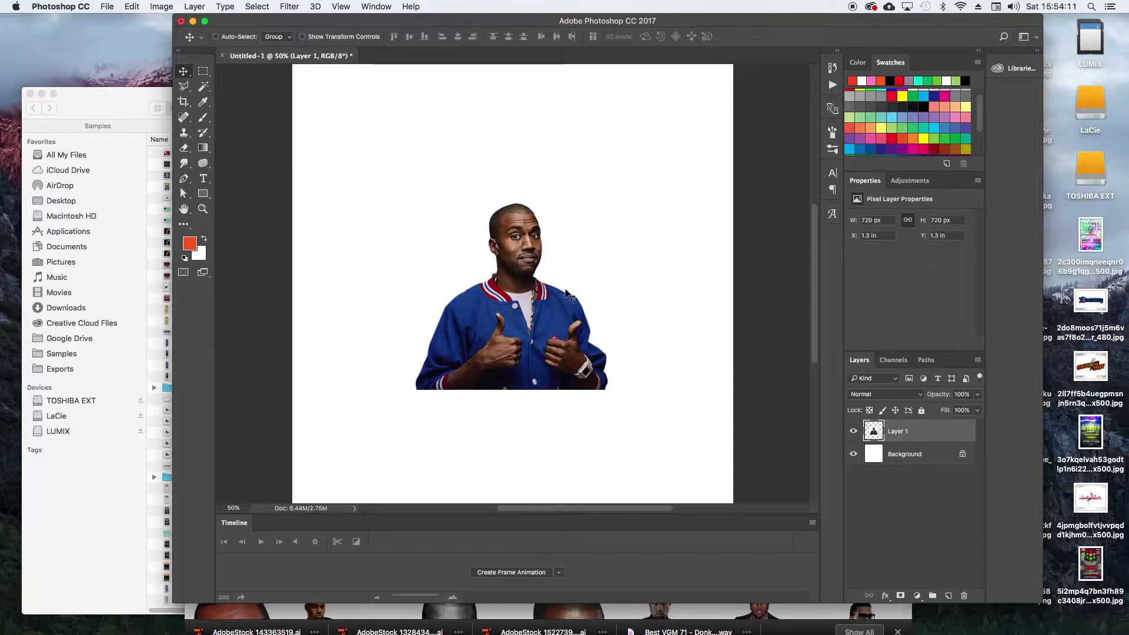
pyautogui.press('super+minus')
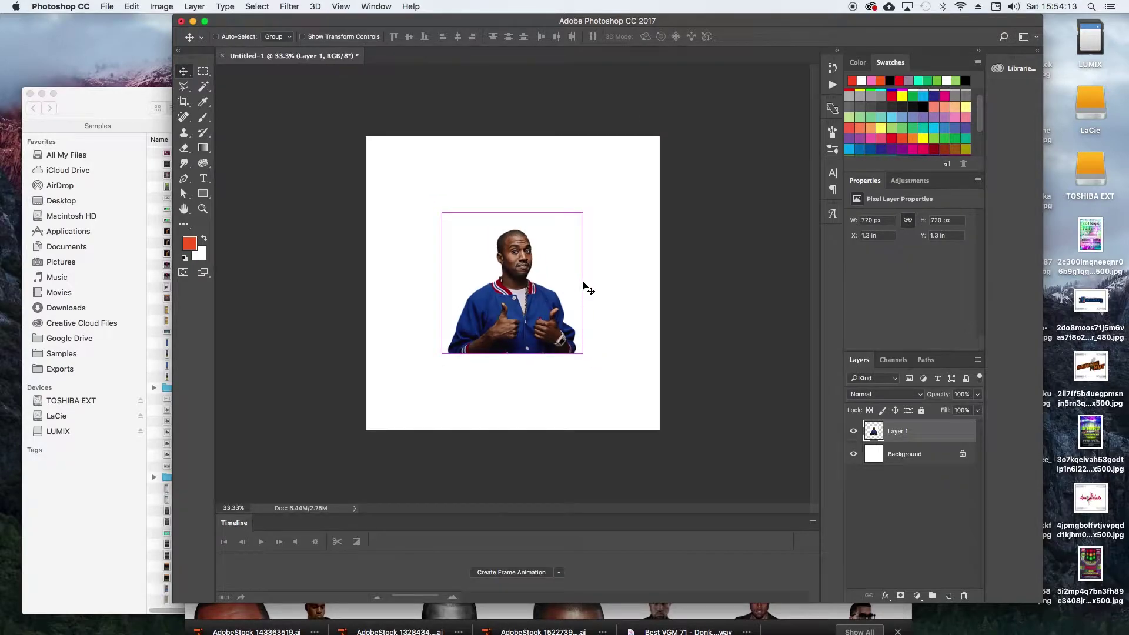
# Hide the white Background layer so only the pasted picture shows over transparency
pyautogui.press('z')
pyautogui.click(589, 270)
pyautogui.press('l')
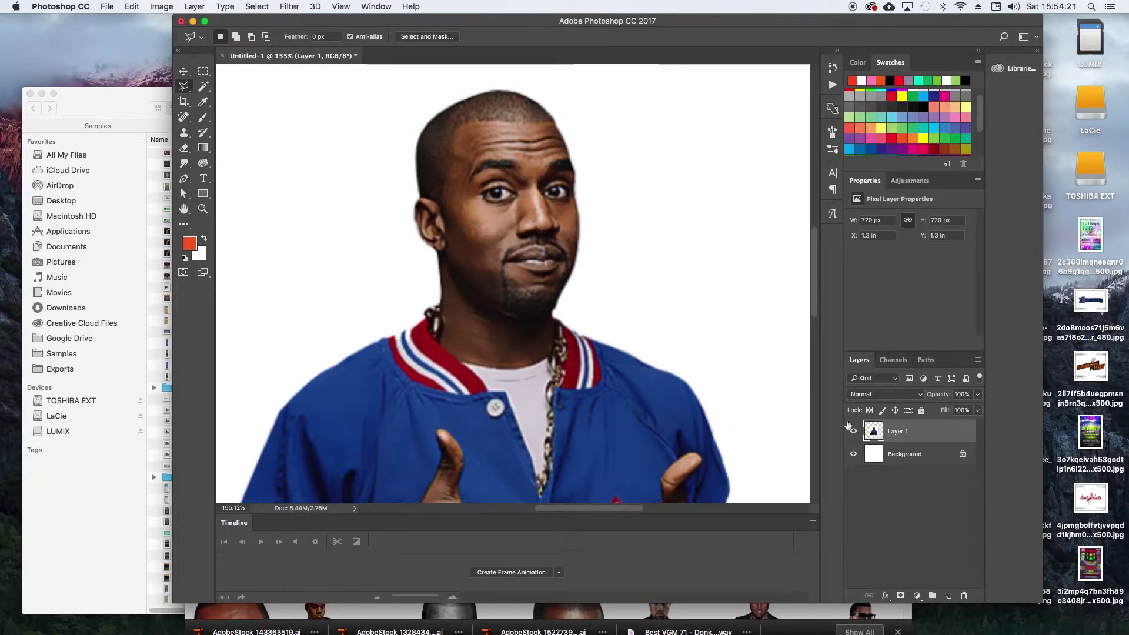
pyautogui.click(853, 454)
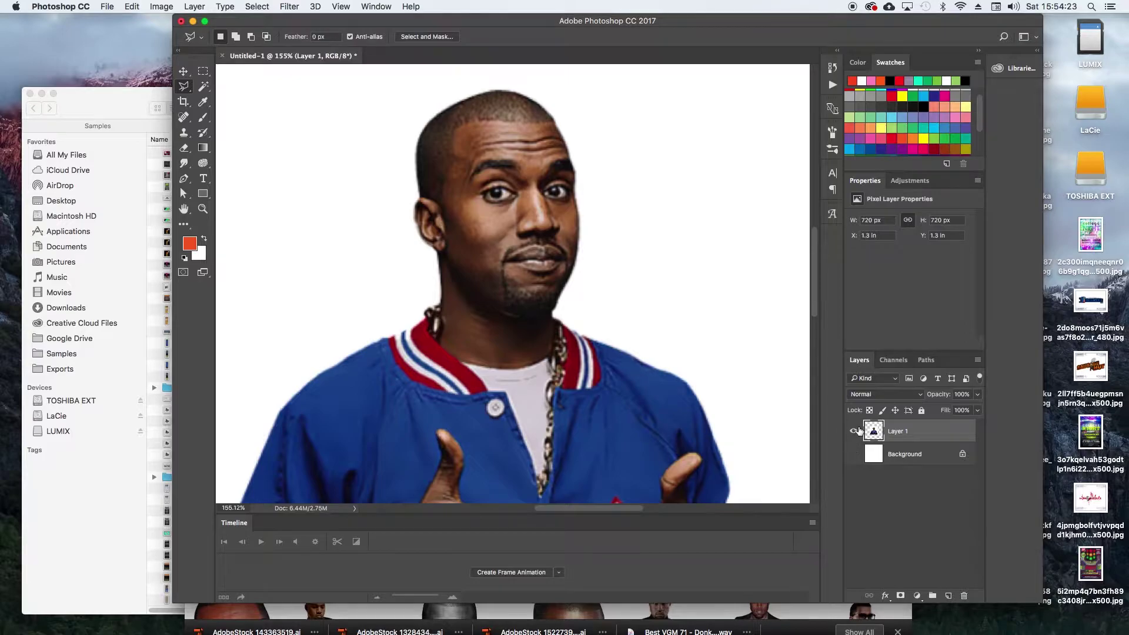
pyautogui.click(739, 359)
pyautogui.click(653, 218)
pyautogui.press('z')
pyautogui.scroll(-5, 709, 330)
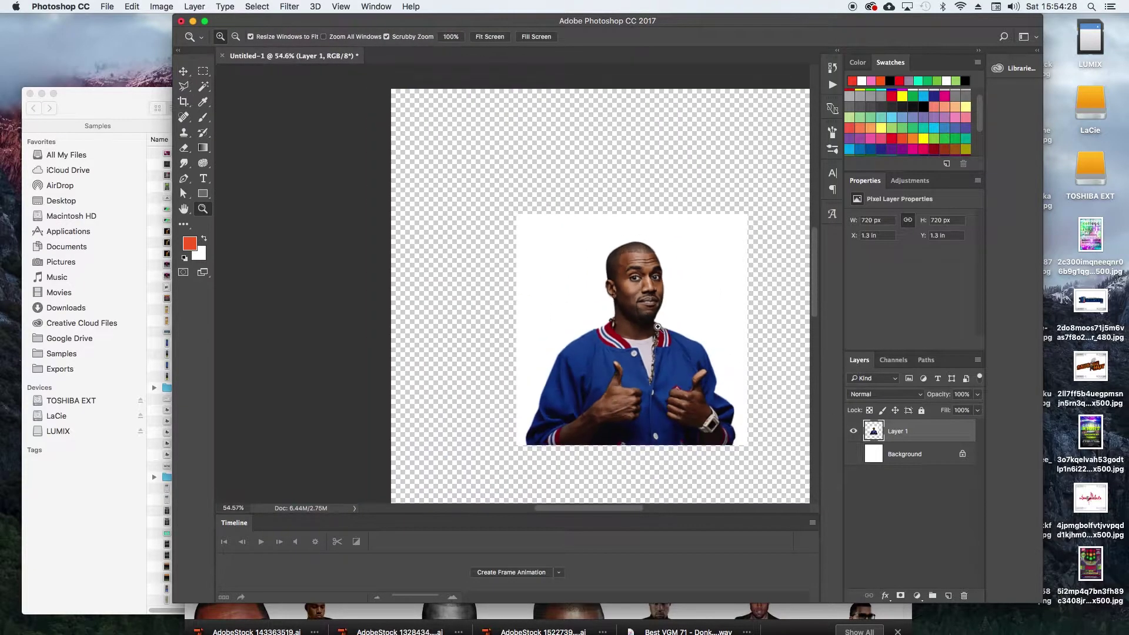
# Try to delete the white area around the man with the Magic Wand at tolerance 53 and deselect
pyautogui.press('w')
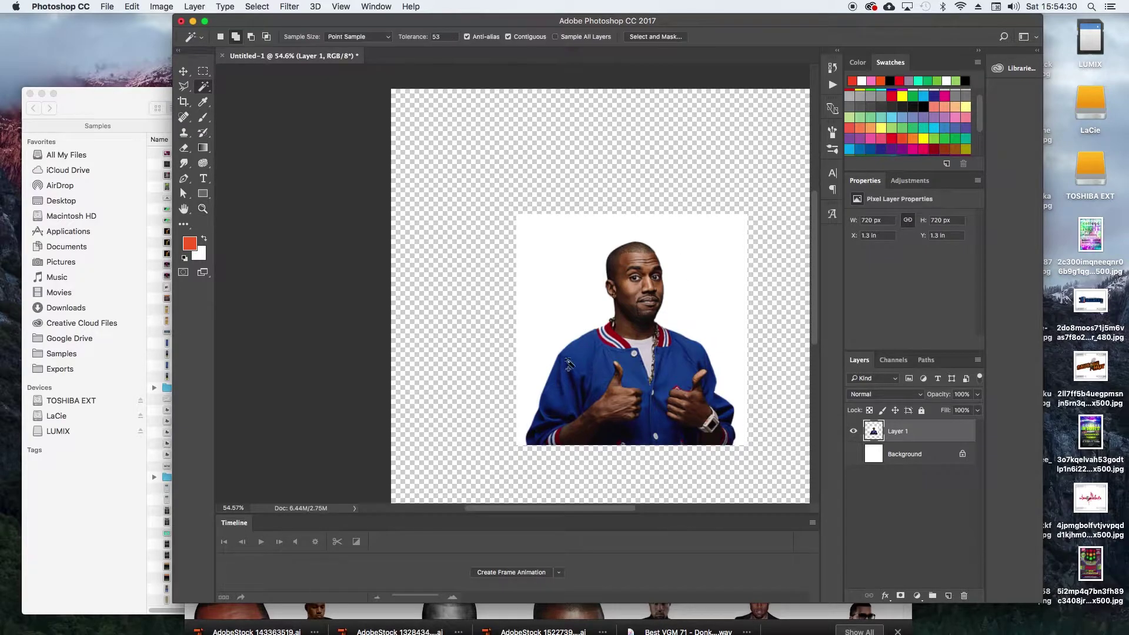
pyautogui.click(565, 314)
pyautogui.press('Delete')
pyautogui.press('super+d')
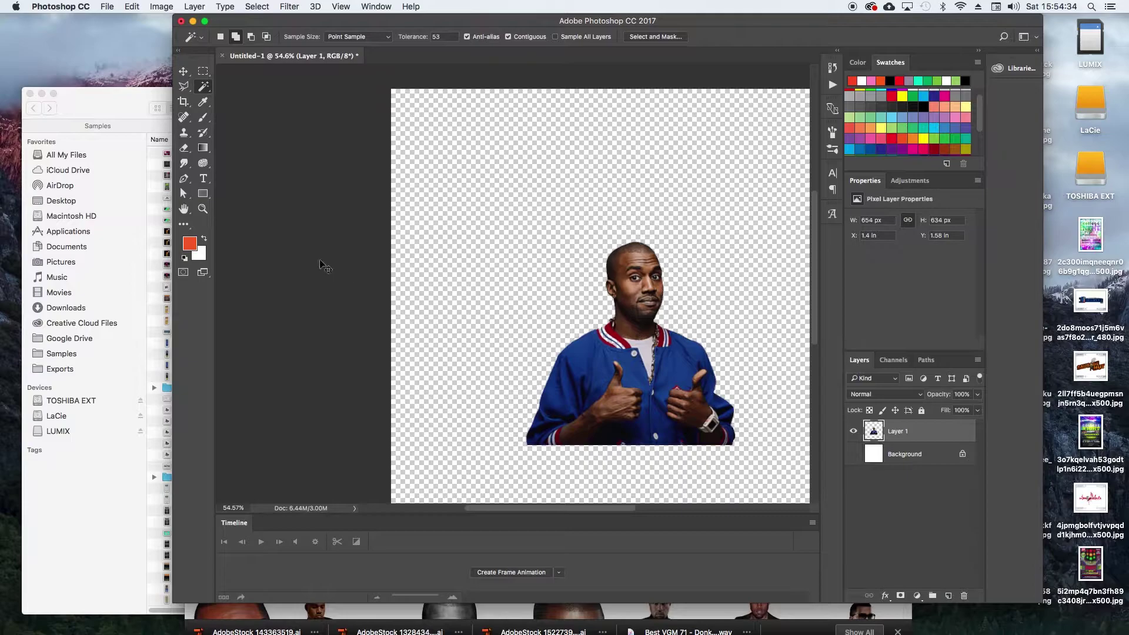
# Inspect the jacket collar up close, then undo the deletion of the white area and its selection
pyautogui.press('v')
pyautogui.click(183, 180)
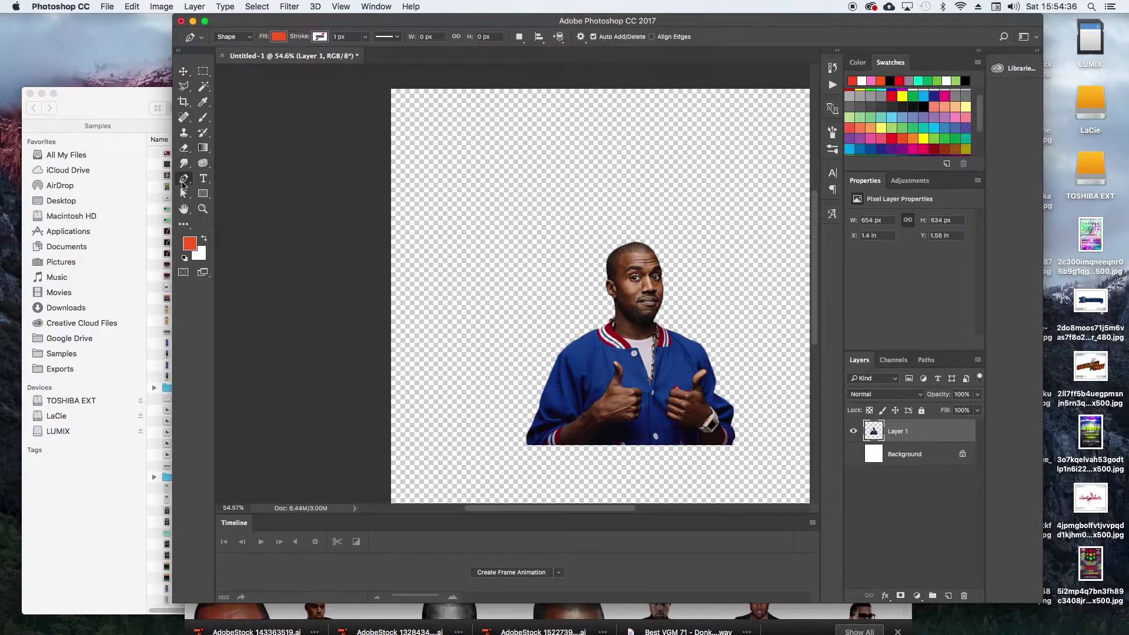
pyautogui.press('z')
pyautogui.moveTo(570, 318); pyautogui.dragTo(440, 308)
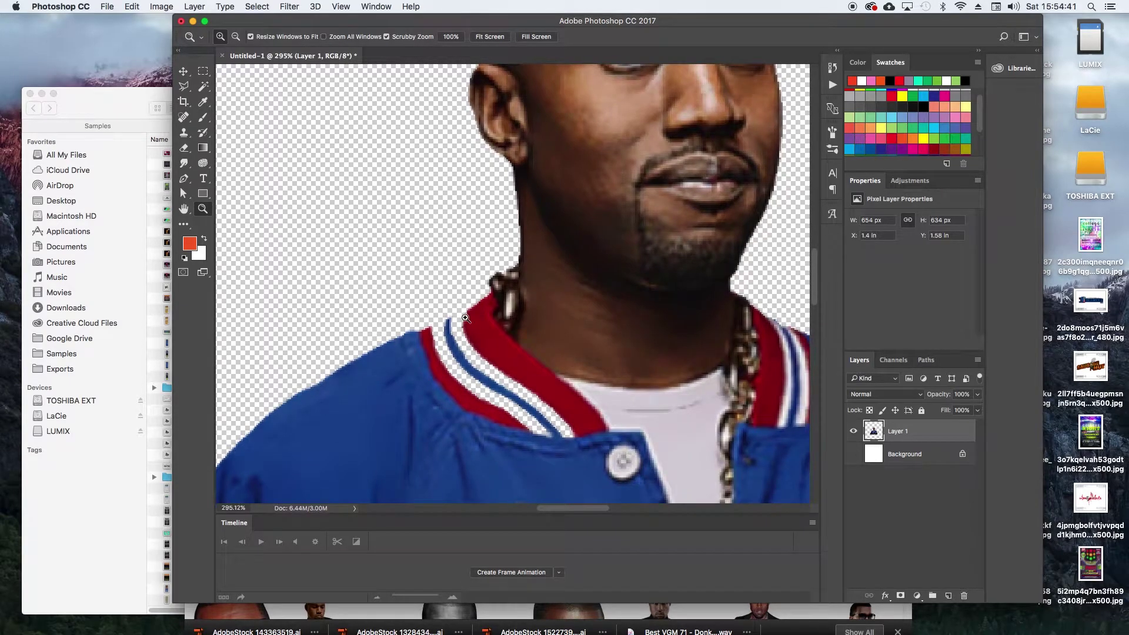
pyautogui.press('p')
pyautogui.press('super+alt+z')
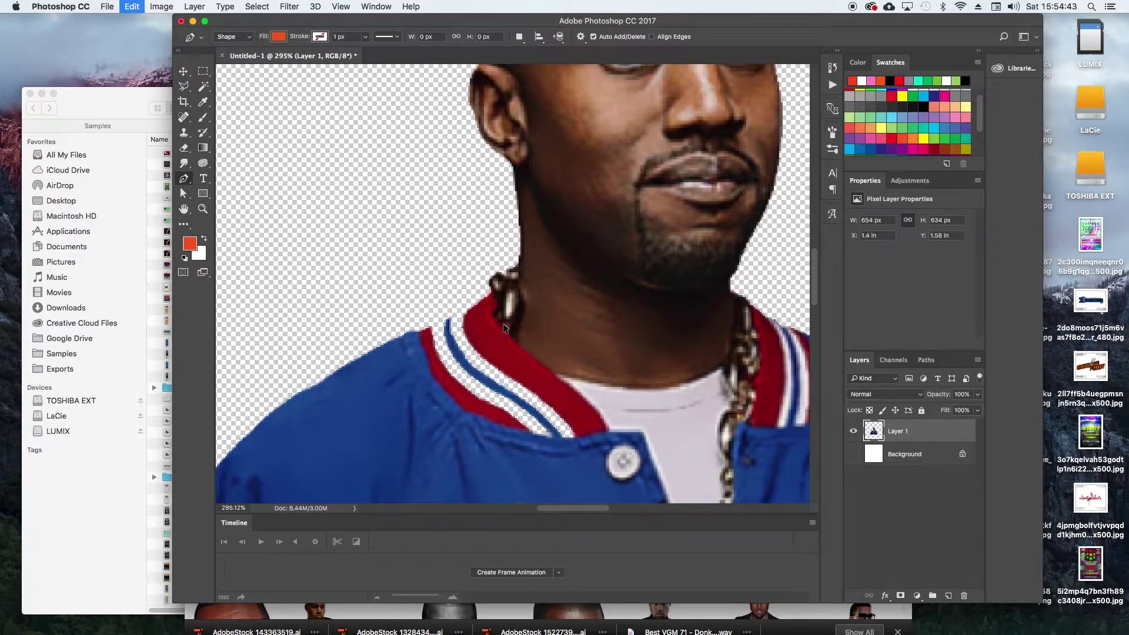
pyautogui.press('super+alt+z')
pyautogui.press('super+d')
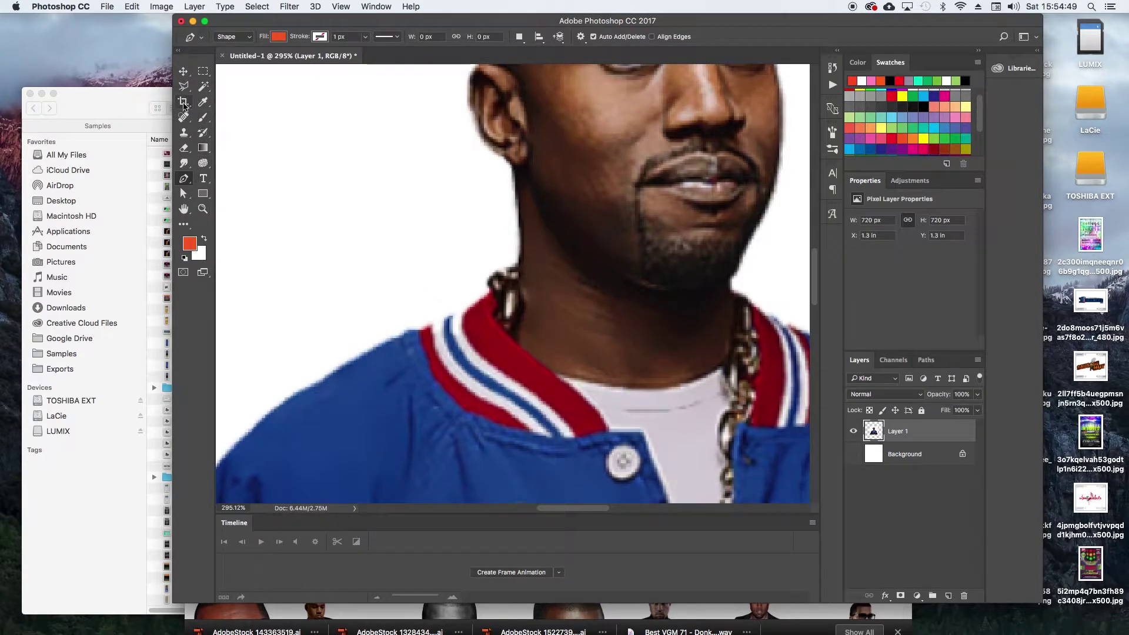
# Select the white area around the man with the Magic Wand at tolerance 53, delete it and deselect
pyautogui.click(204, 87)
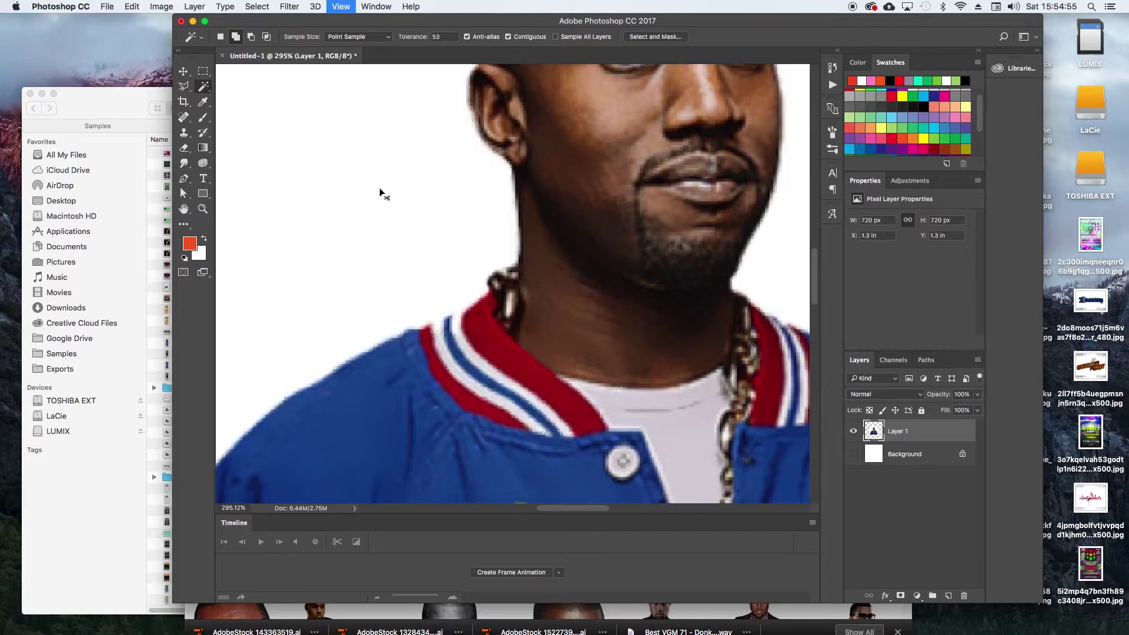
pyautogui.press('super+0')
pyautogui.click(379, 188)
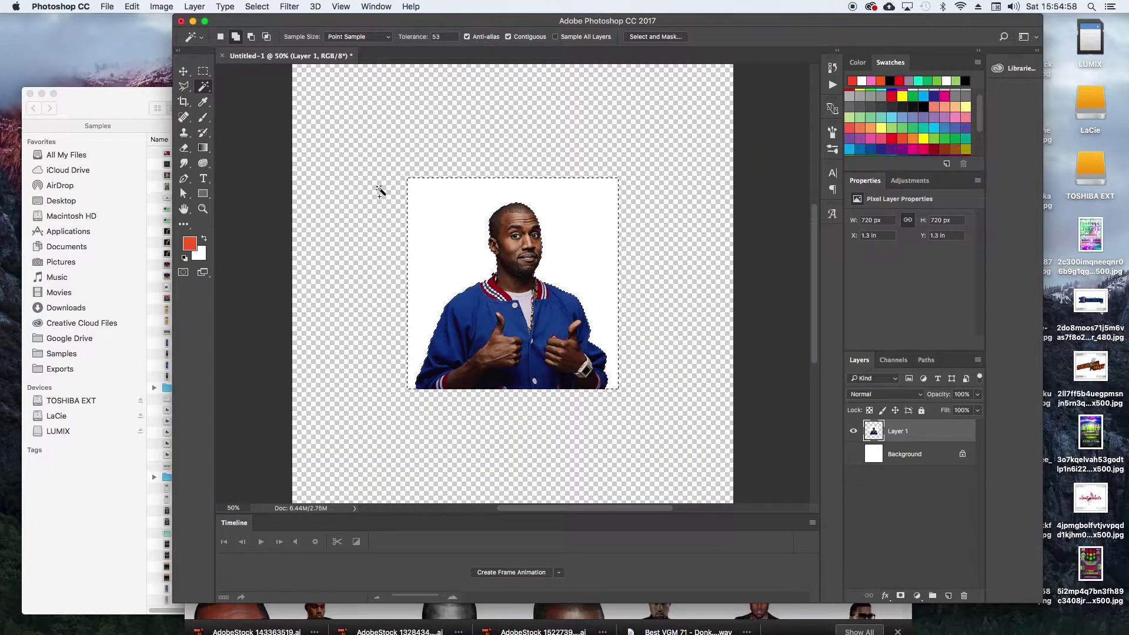
pyautogui.click(560, 245)
pyautogui.press('Delete')
pyautogui.hotkey('ctrl', 'd')
pyautogui.press('v')
# Add a new empty layer between the Background layer and the man's layer
pyautogui.press('z')
pyautogui.moveTo(474, 288); pyautogui.dragTo(455, 334)
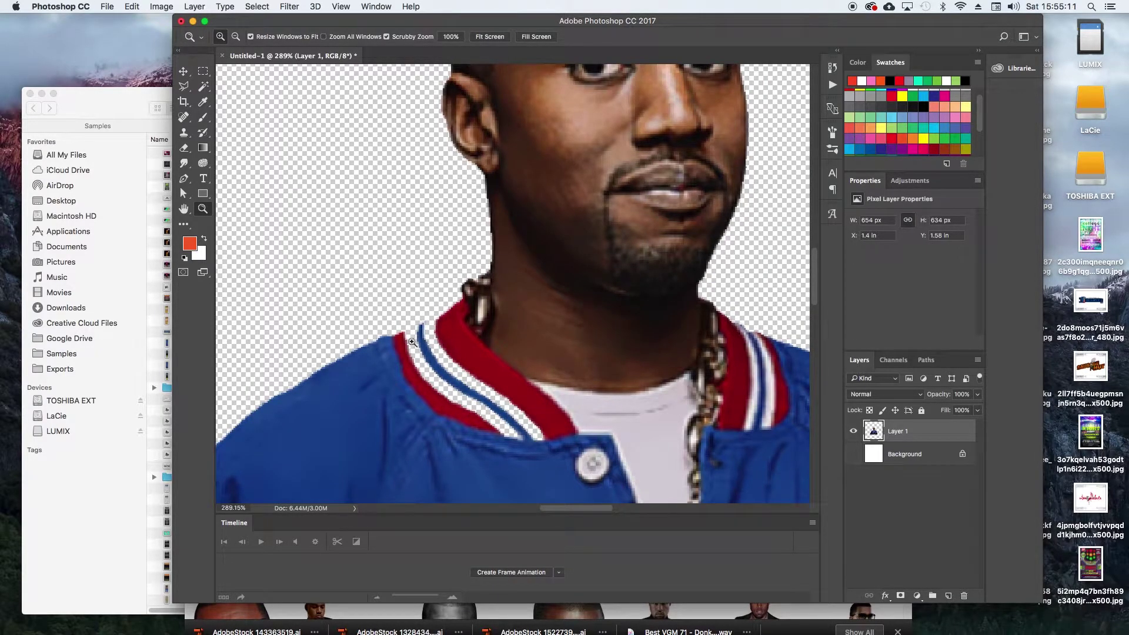
pyautogui.press('l')
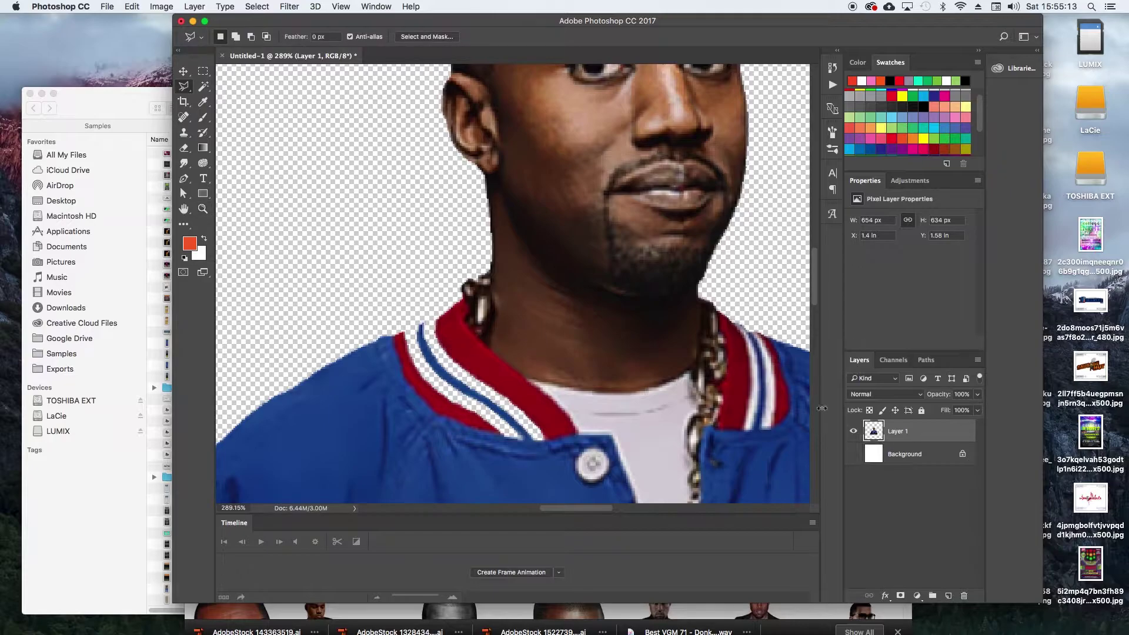
pyautogui.click(892, 459)
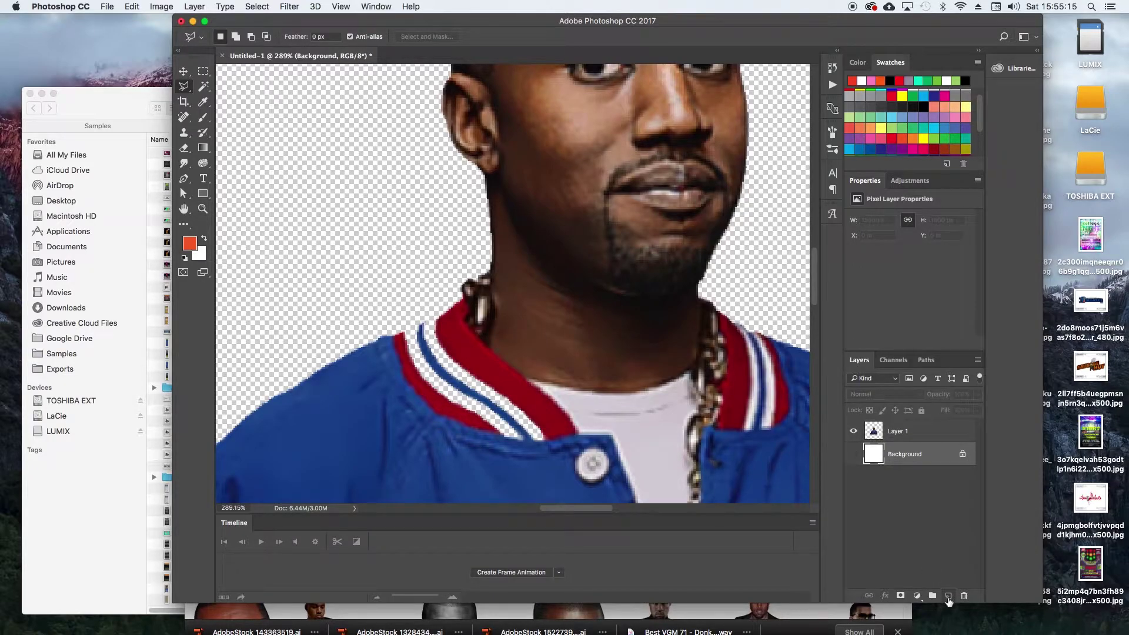
pyautogui.click(948, 596)
# Outline the striped collar with the see-through stripes using a closed Polygonal Lasso selection
pyautogui.click(438, 319)
pyautogui.click(400, 334)
pyautogui.click(387, 375)
pyautogui.click(436, 425)
pyautogui.click(536, 455)
pyautogui.click(560, 426)
pyautogui.click(496, 372)
pyautogui.click(439, 320)
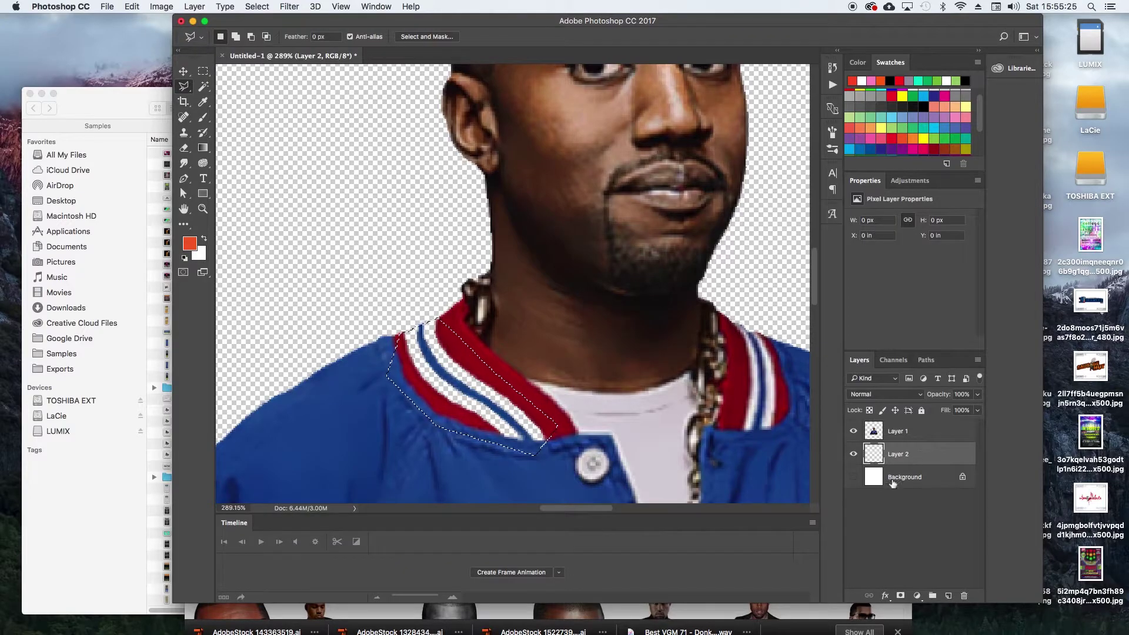
# Fill the collar selection on the new layer with white at 100% opacity and deselect
pyautogui.click(131, 7)
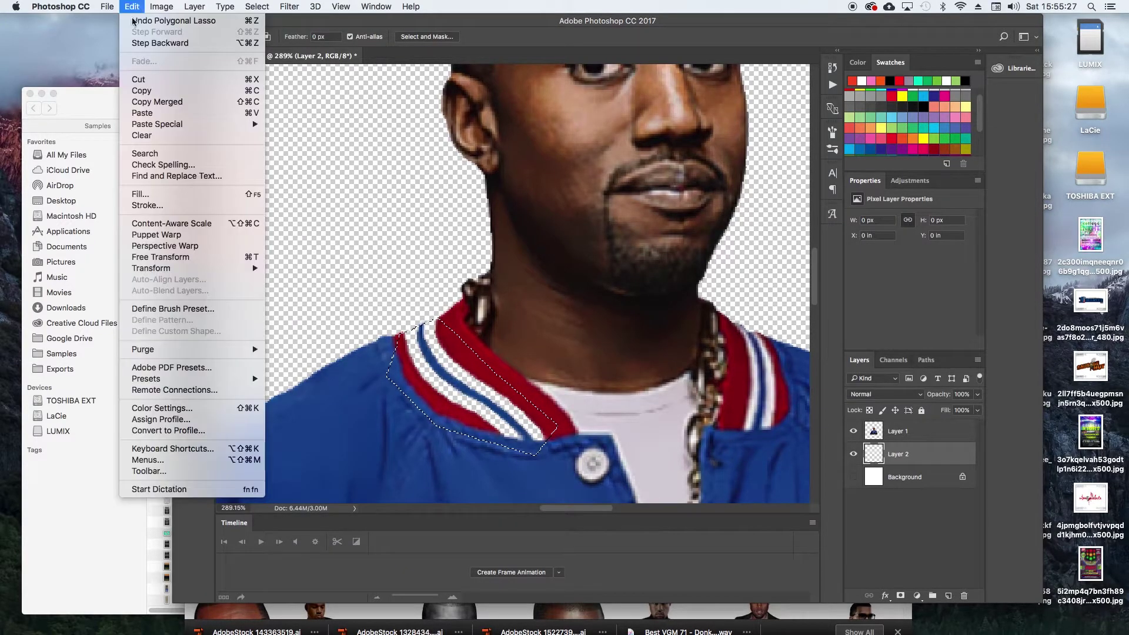
pyautogui.click(143, 195)
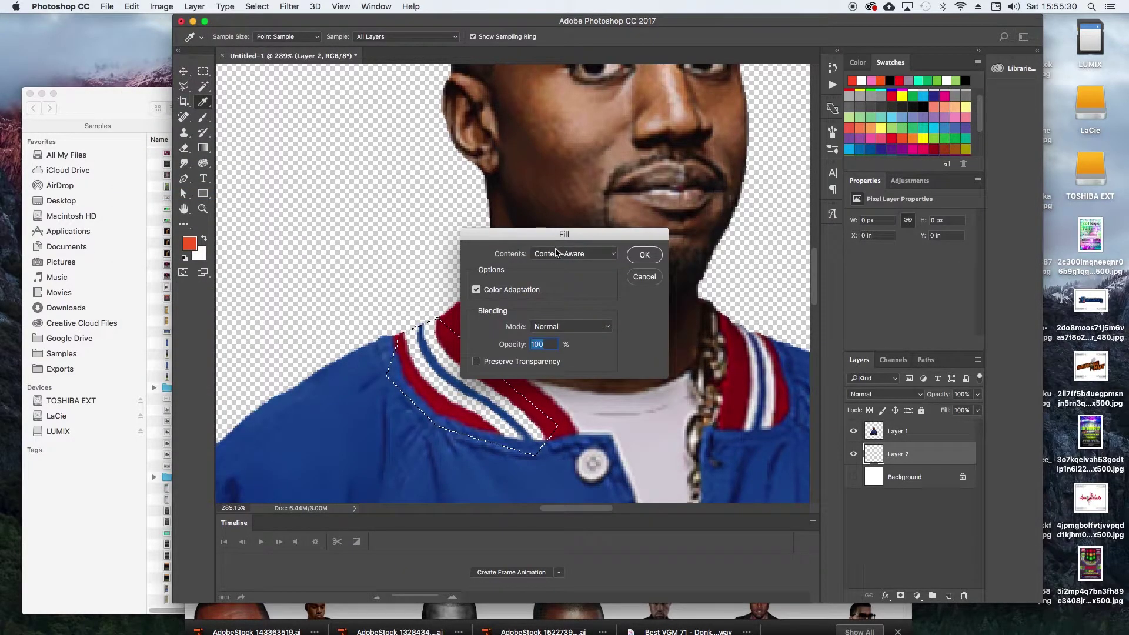
pyautogui.click(557, 254)
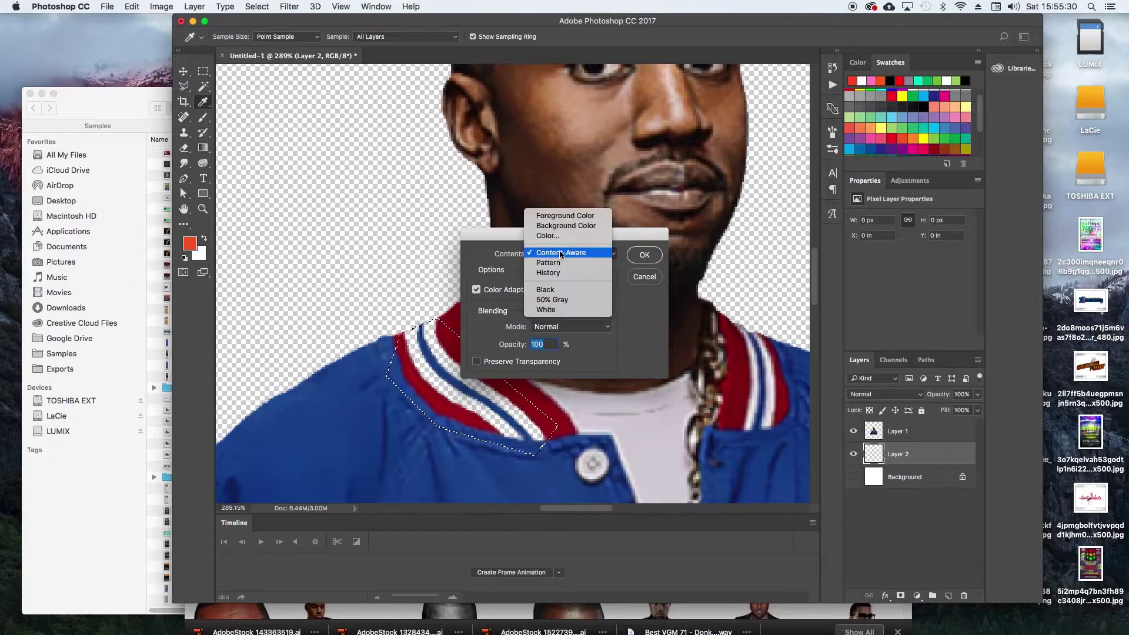
pyautogui.click(571, 310)
pyautogui.click(644, 255)
pyautogui.press('super+d')
pyautogui.press('z')
pyautogui.moveTo(558, 373); pyautogui.dragTo(511, 365)
pyautogui.press('v')
pyautogui.moveTo(610, 335); pyautogui.dragTo(549, 293)
pyautogui.scroll(-2, 570, 323)
pyautogui.press('l')
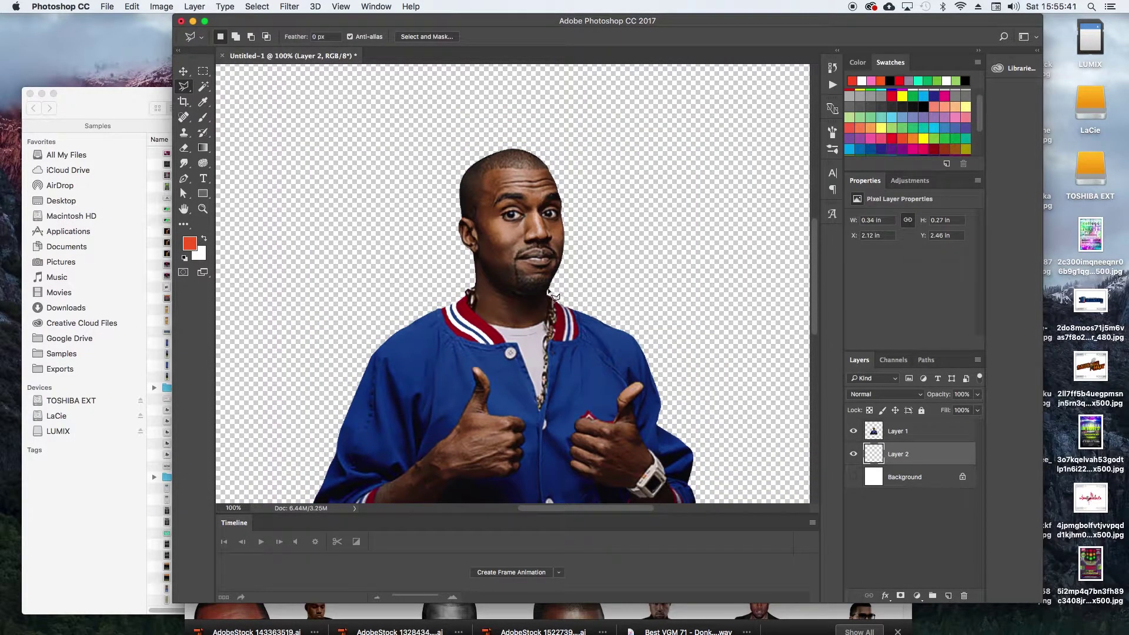
# Start a Pen tool shape beside the chin and trace it along the jawline to just below the ear
pyautogui.press('z')
pyautogui.moveTo(542, 290); pyautogui.dragTo(577, 295)
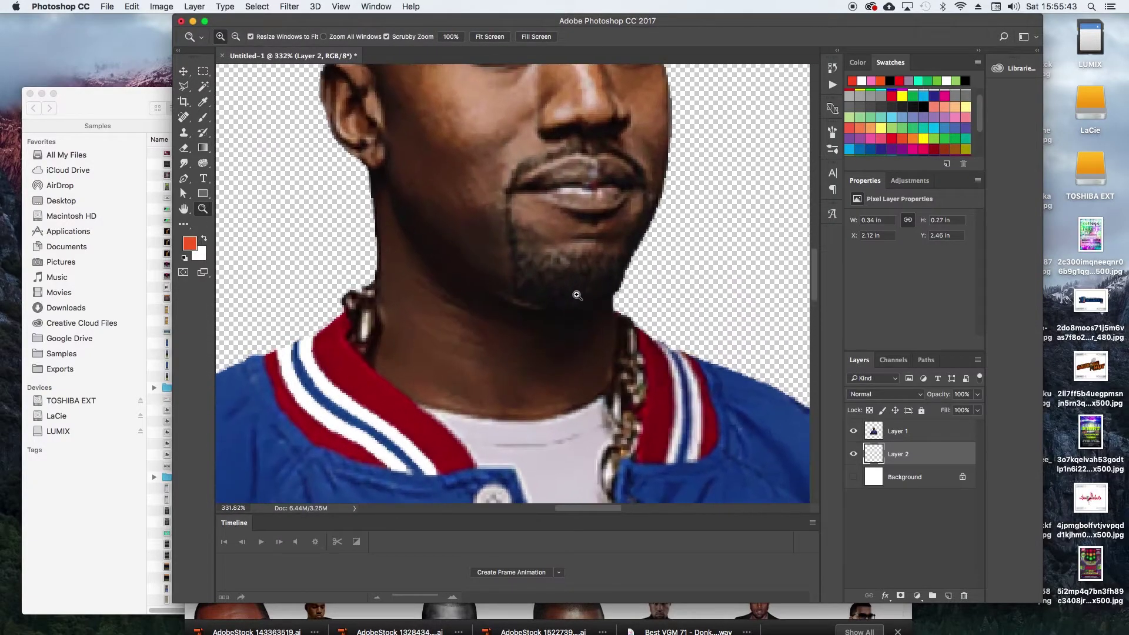
pyautogui.press('p')
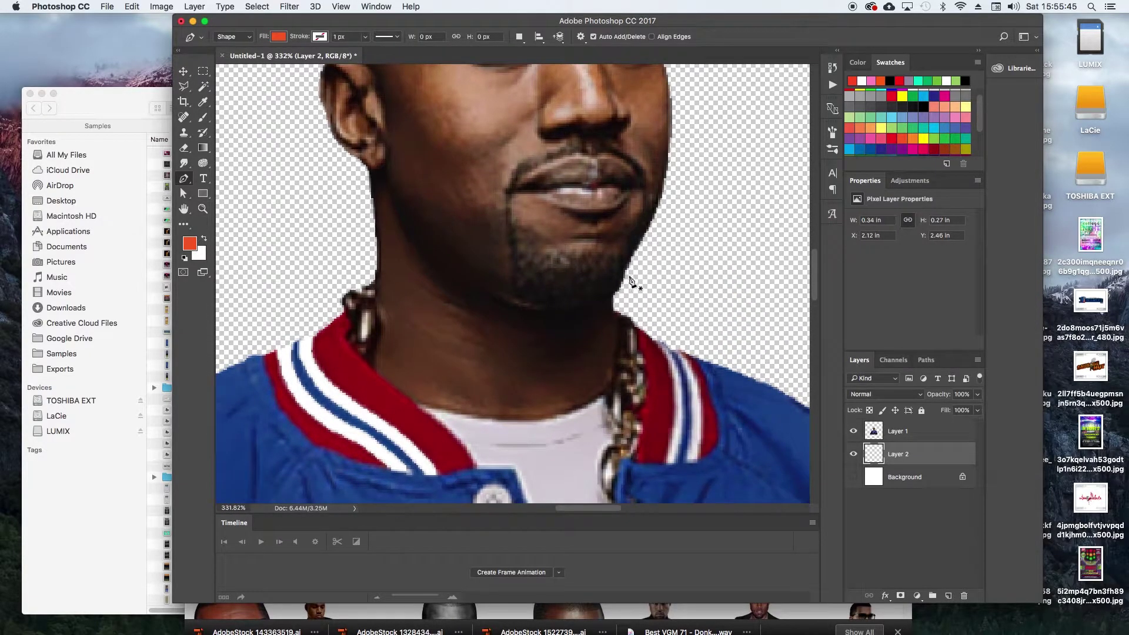
pyautogui.click(629, 270)
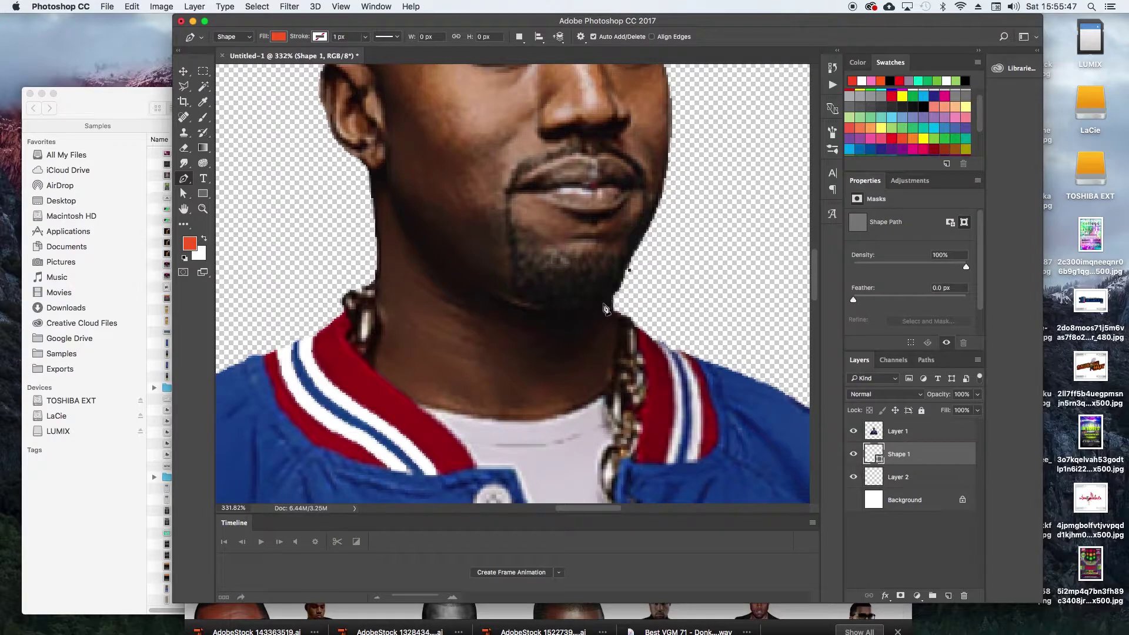
pyautogui.moveTo(597, 311); pyautogui.dragTo(497, 310)
pyautogui.moveTo(436, 268); pyautogui.dragTo(417, 254)
pyautogui.moveTo(381, 189); pyautogui.dragTo(352, 160)
# Continue the pen shape from below the ear around the head's outline, over the hair and down the other side to the chin
pyautogui.moveTo(474, 191); pyautogui.dragTo(633, 414)
pyautogui.moveTo(456, 273); pyautogui.dragTo(471, 200)
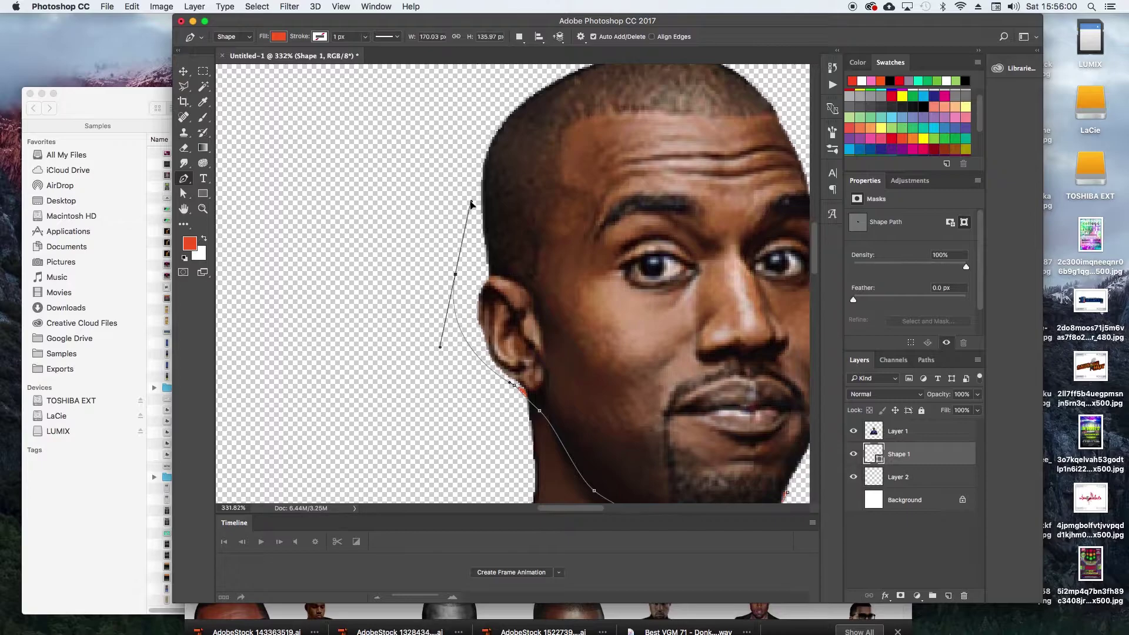
pyautogui.scroll(4, 471, 200)
pyautogui.hscroll(4, 471, 200)
pyautogui.click(440, 110)
pyautogui.click(670, 75)
pyautogui.click(743, 133)
pyautogui.scroll(-4, 744, 135)
pyautogui.hscroll(3, 743, 135)
pyautogui.click(727, 167)
pyautogui.click(728, 321)
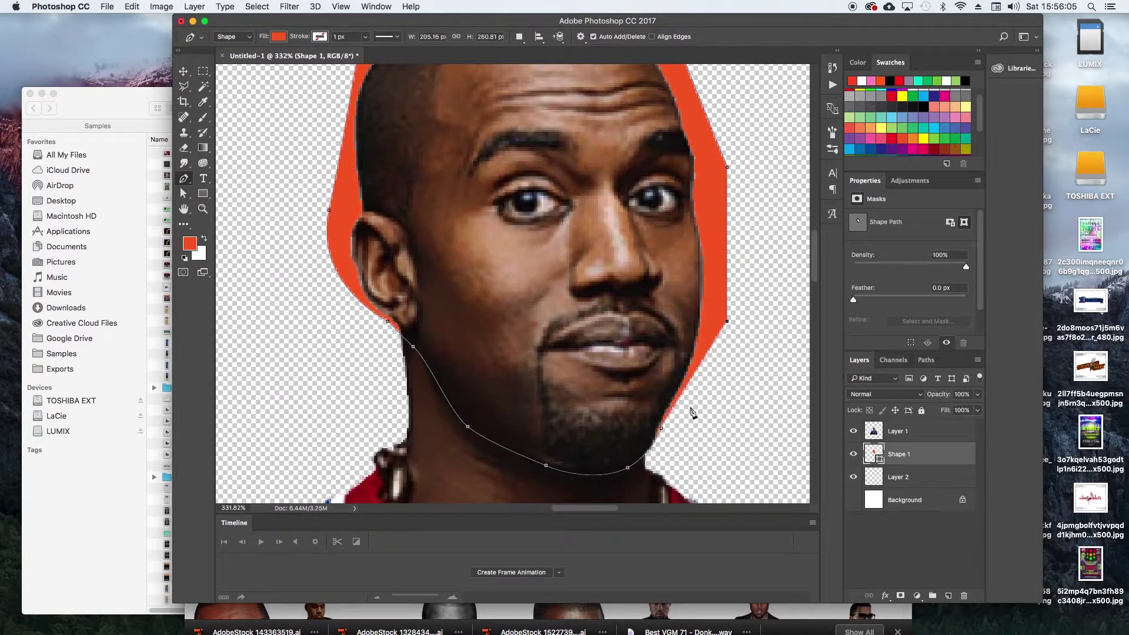
pyautogui.click(690, 406)
# Convert the head path into a new anti-aliased selection with a feather radius of 0 pixels
pyautogui.click(237, 35)
pyautogui.click(238, 48)
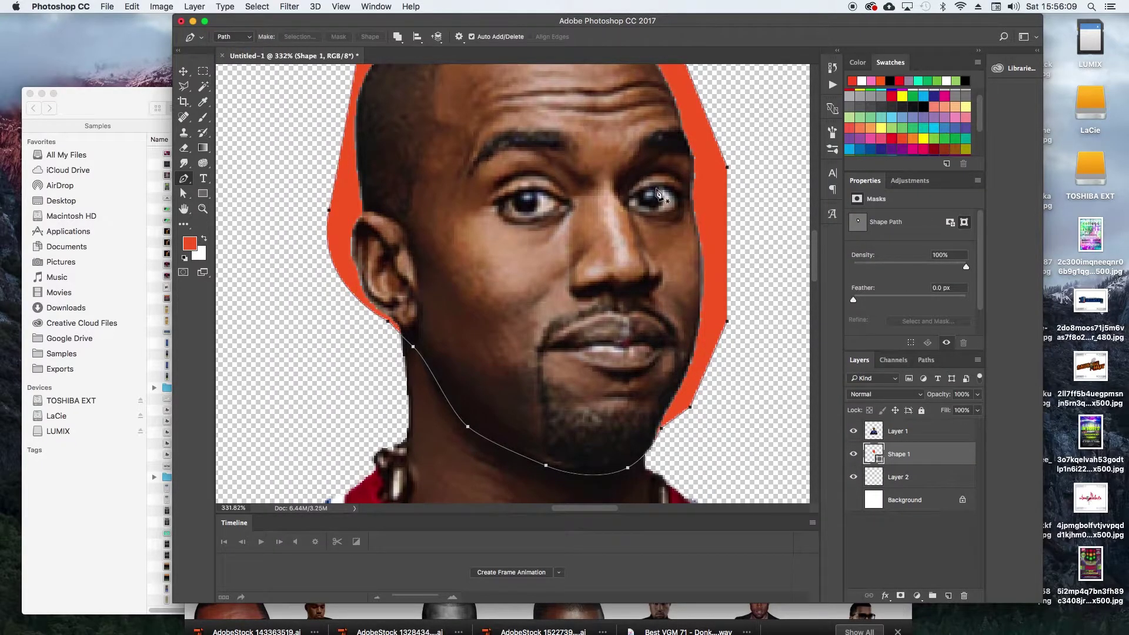
pyautogui.press('v')
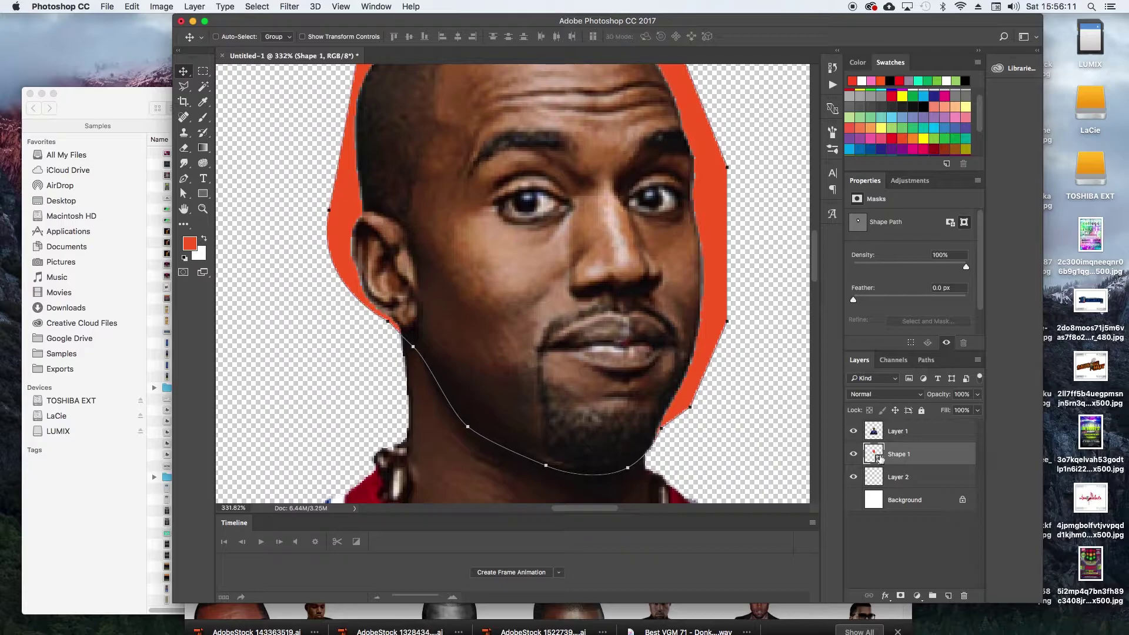
pyautogui.rightClick(682, 375)
pyautogui.click(641, 353)
pyautogui.press('p')
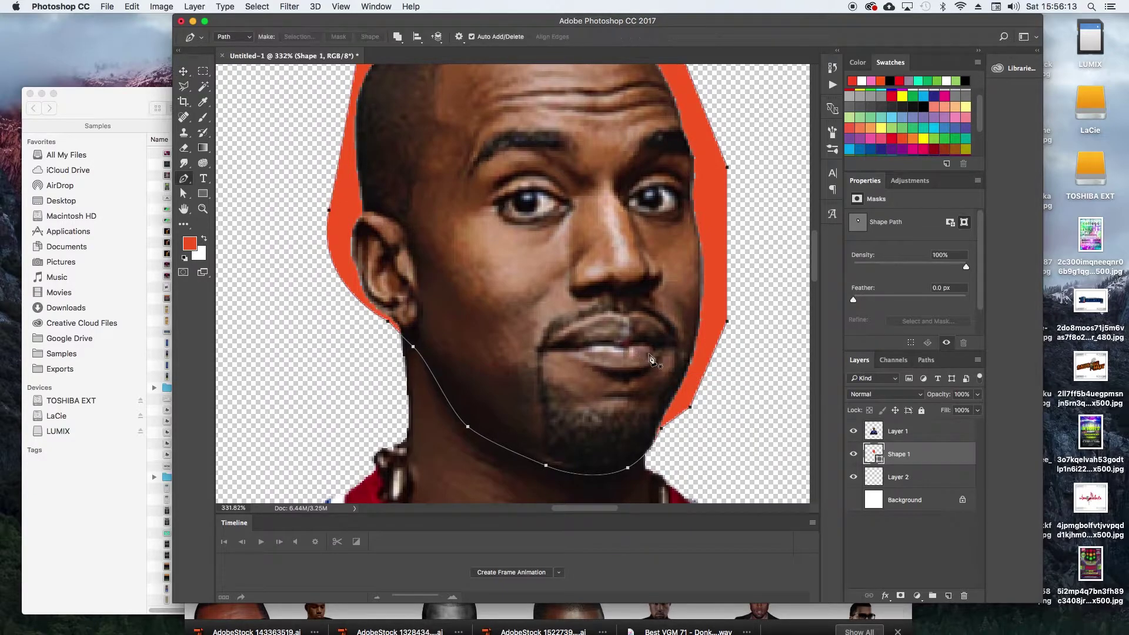
pyautogui.rightClick(650, 358)
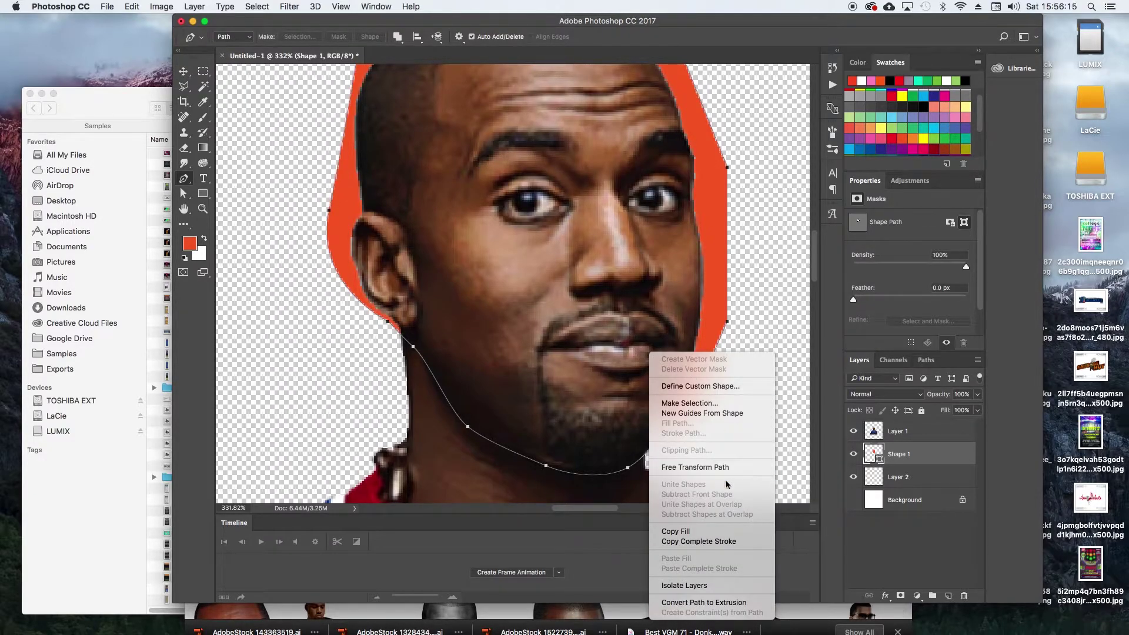
pyautogui.click(723, 404)
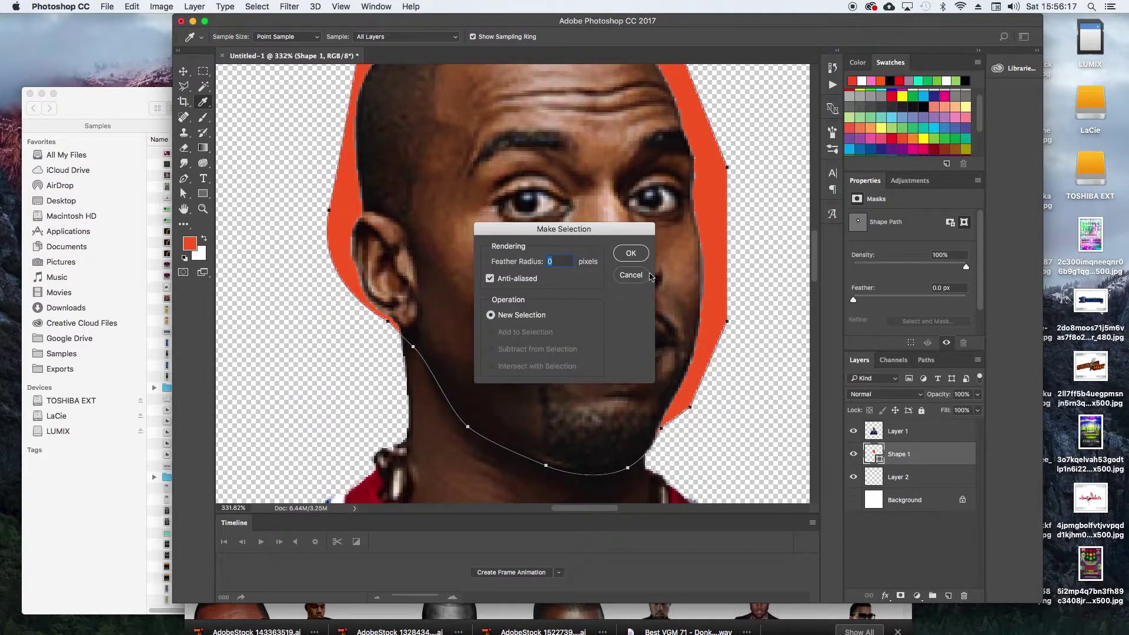
pyautogui.click(633, 253)
# Cut the selected head from the man's layer onto its own layer and hide the red shape layer
pyautogui.click(905, 431)
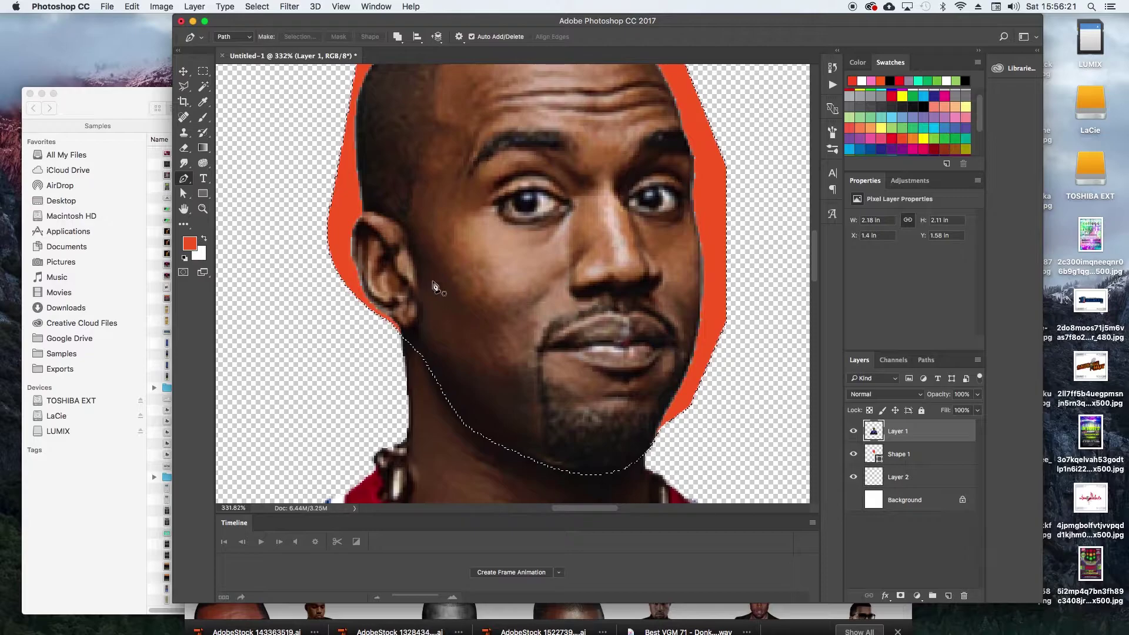
pyautogui.click(203, 70)
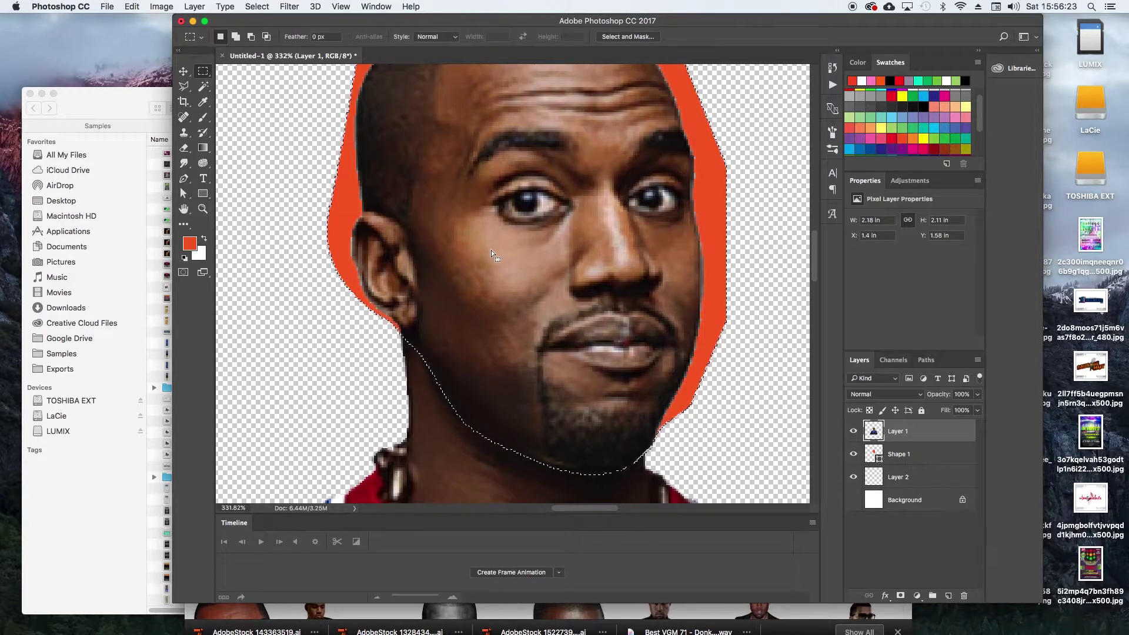
pyautogui.rightClick(492, 250)
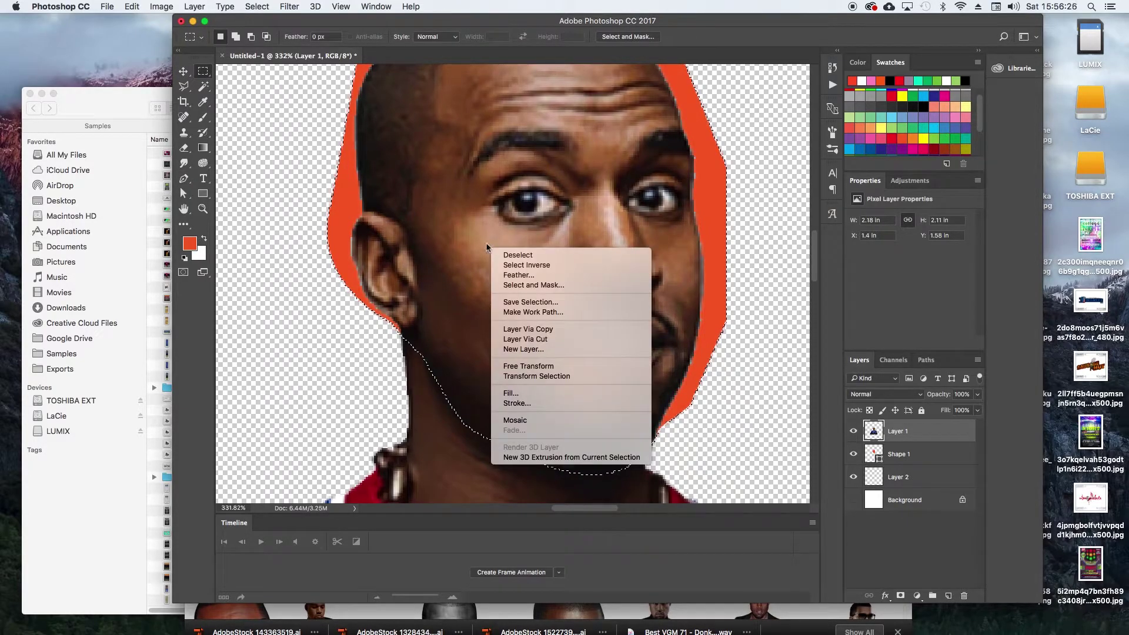
pyautogui.click(558, 341)
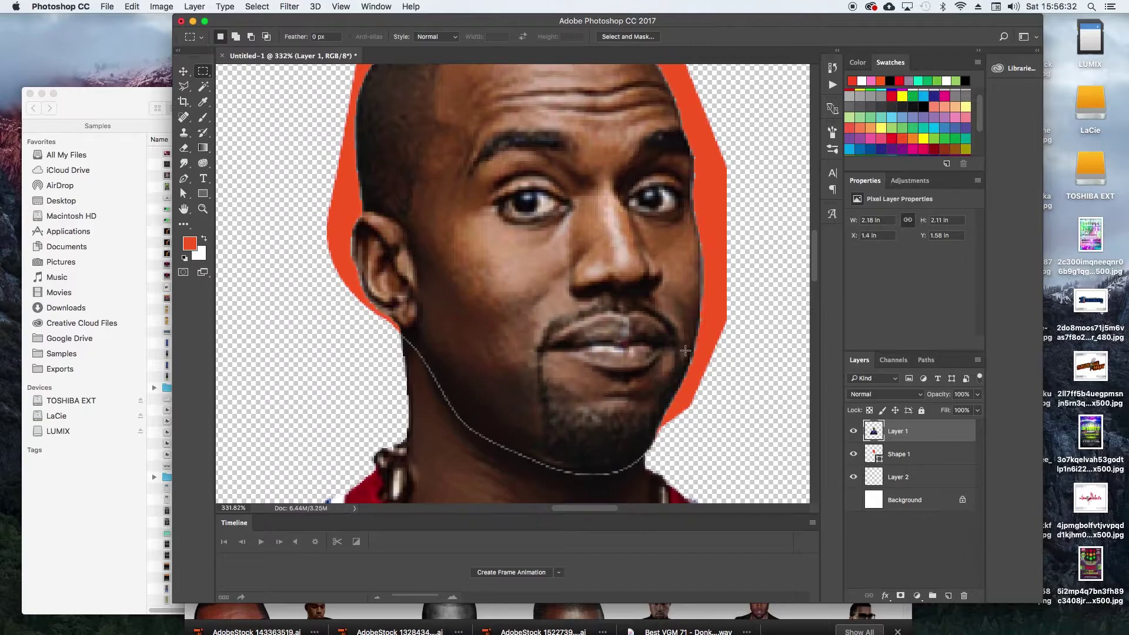
pyautogui.click(852, 477)
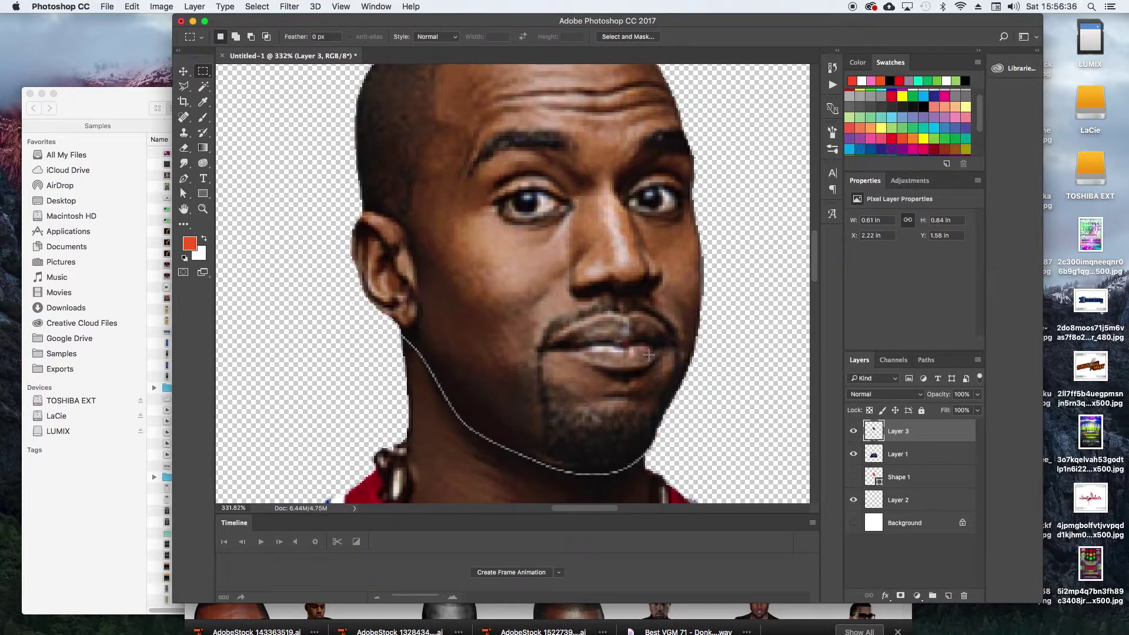
# Move the cut-out head slightly up and to the right, away from the neck
pyautogui.press('v')
pyautogui.moveTo(650, 351); pyautogui.dragTo(674, 334)
pyautogui.press('super+0')
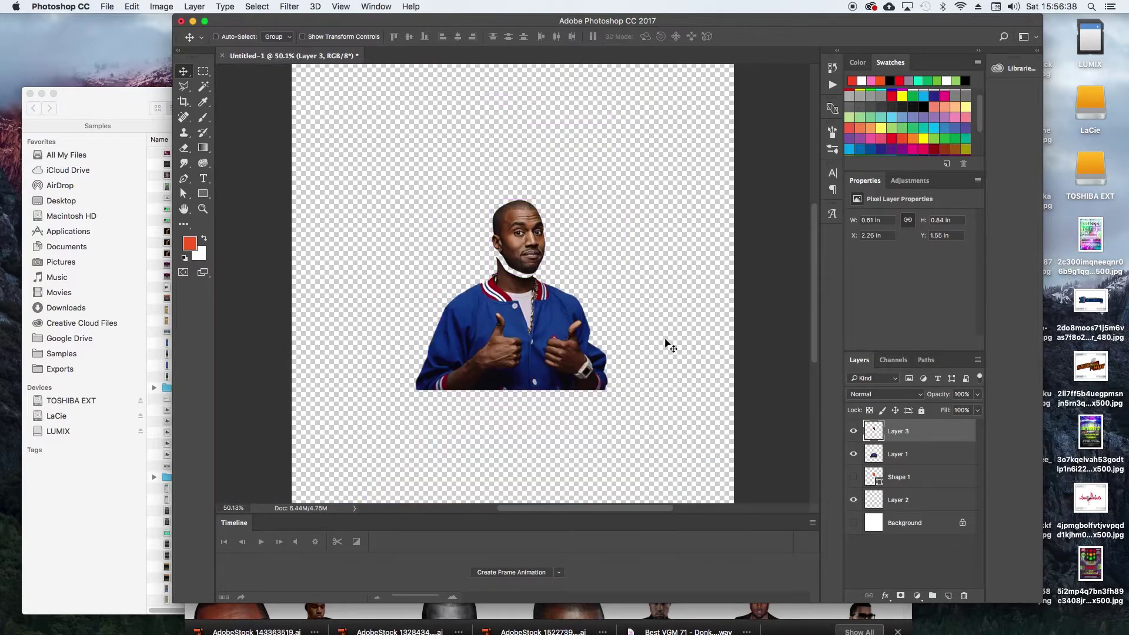
pyautogui.press('z')
pyautogui.moveTo(531, 295); pyautogui.dragTo(577, 298)
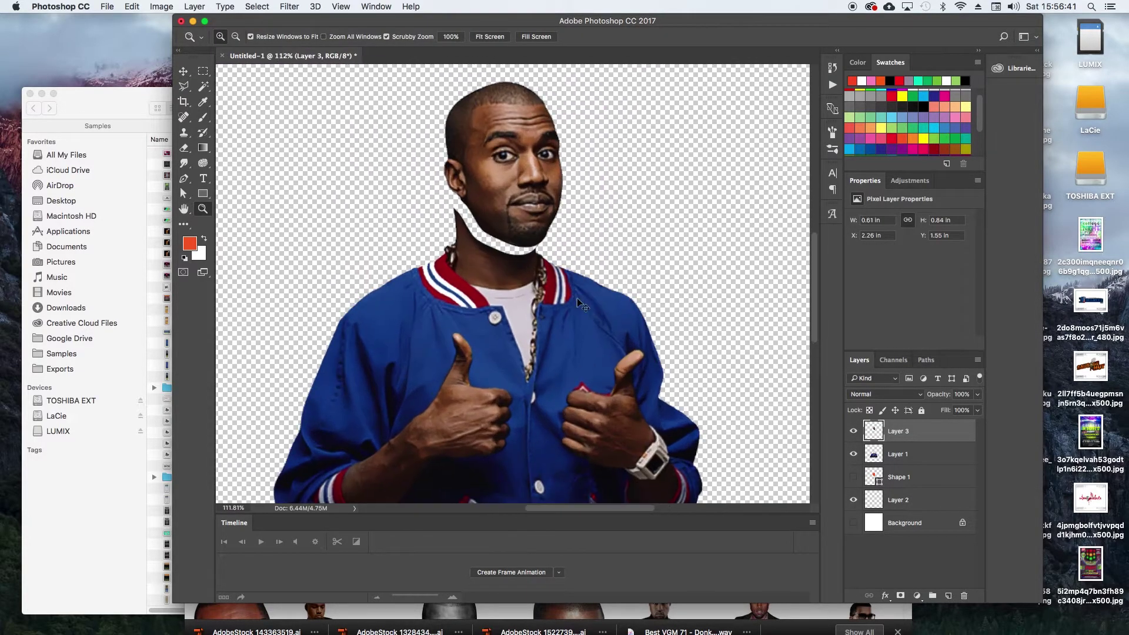
pyautogui.press('v')
pyautogui.click(569, 321)
pyautogui.press('super+t')
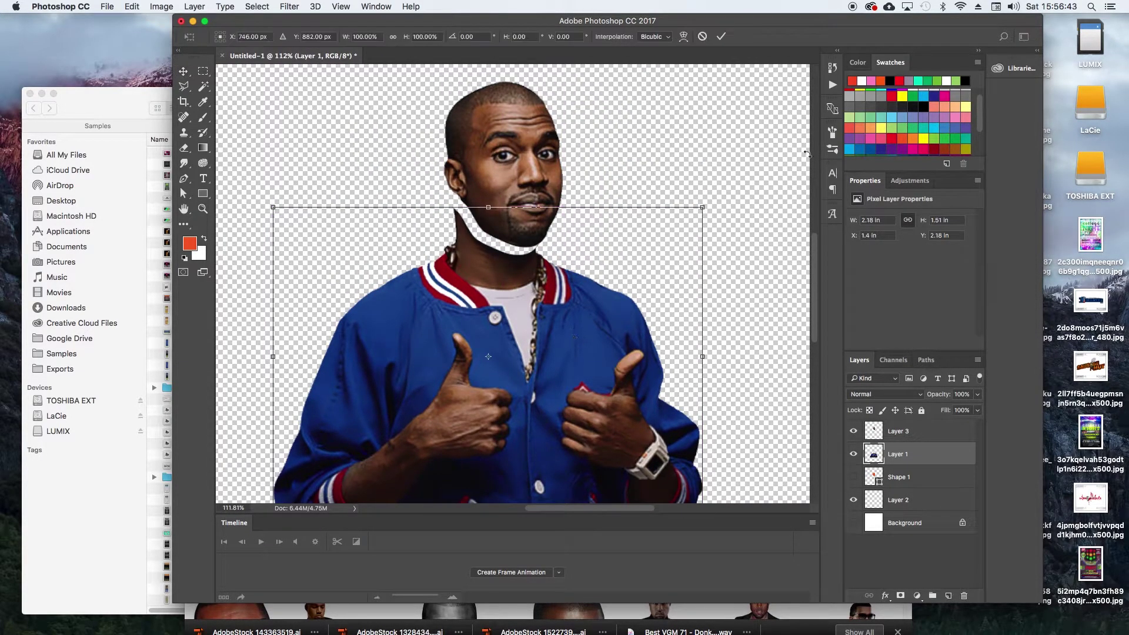
pyautogui.moveTo(696, 214); pyautogui.dragTo(570, 302)
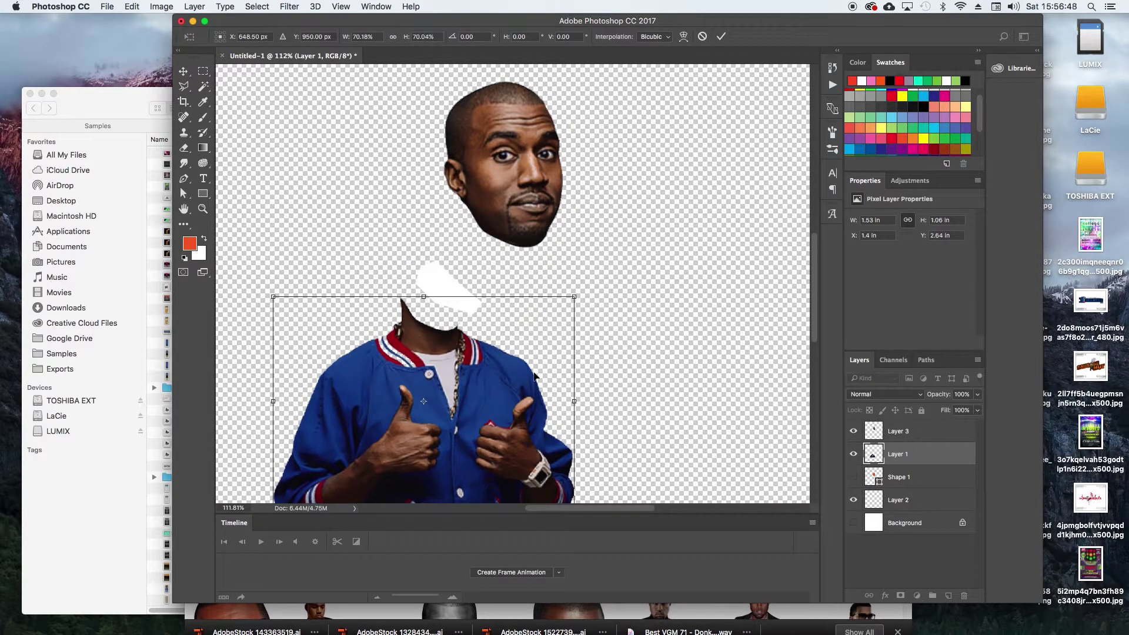
pyautogui.press('Escape')
# Delete the white collar fill layer and scale the body down to about 1.41 × 0.98 in, fitting its neck under the head
pyautogui.click(898, 503)
pyautogui.press('BackSpace')
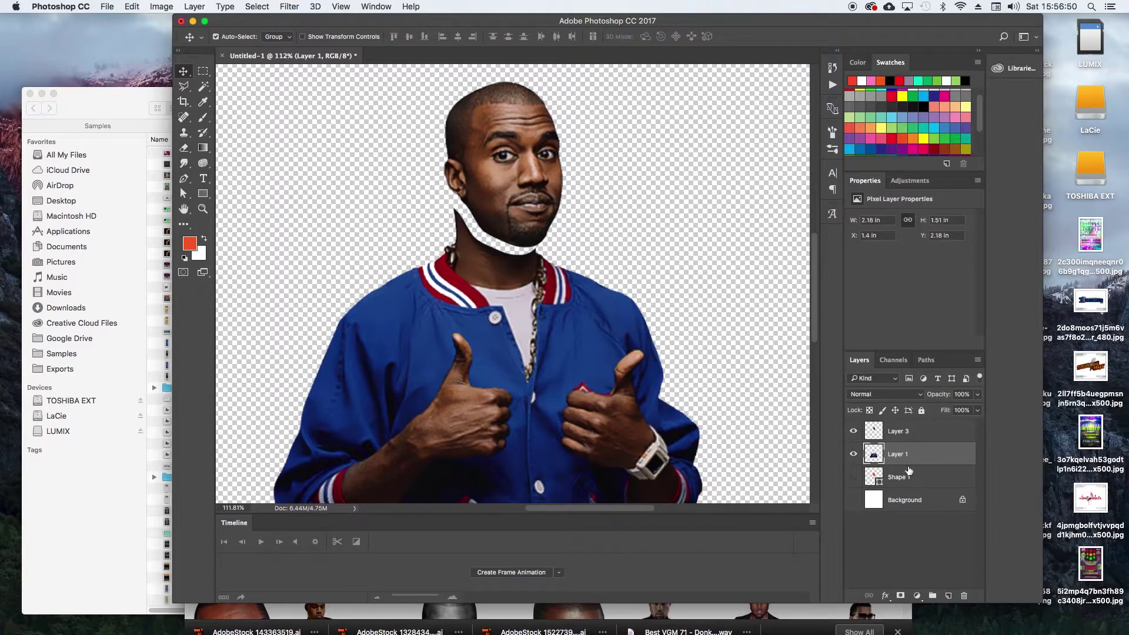
pyautogui.press('super')
pyautogui.moveTo(713, 208); pyautogui.dragTo(610, 271)
pyautogui.moveTo(559, 353); pyautogui.dragTo(613, 286)
pyautogui.moveTo(665, 202); pyautogui.dragTo(633, 224)
pyautogui.moveTo(603, 268); pyautogui.dragTo(615, 251)
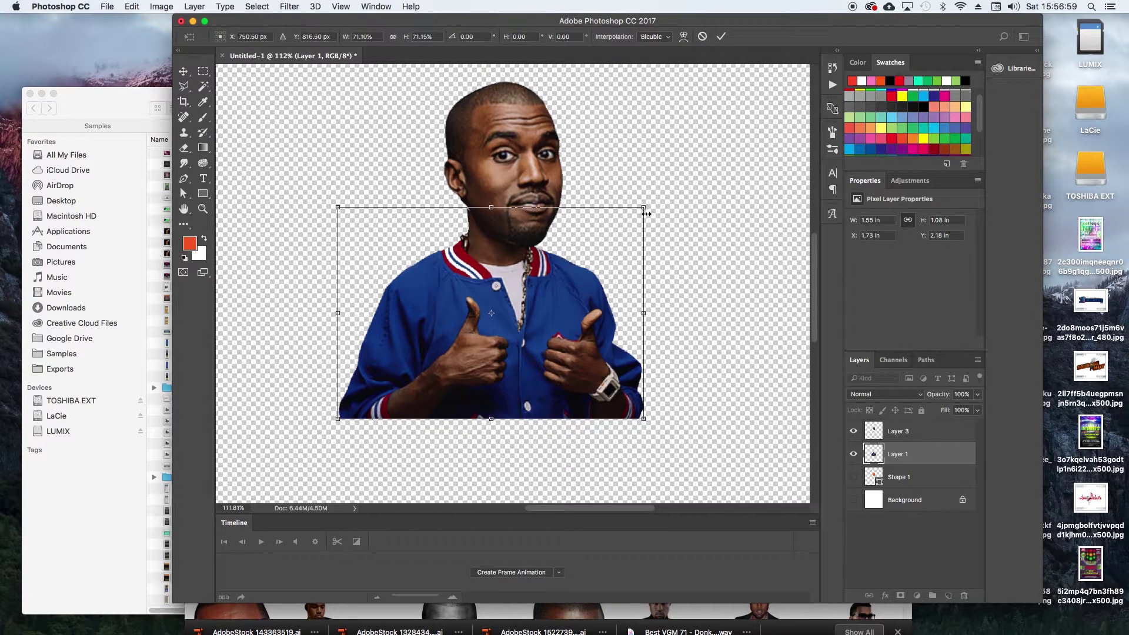
pyautogui.moveTo(645, 209); pyautogui.dragTo(613, 241)
pyautogui.press('Return')
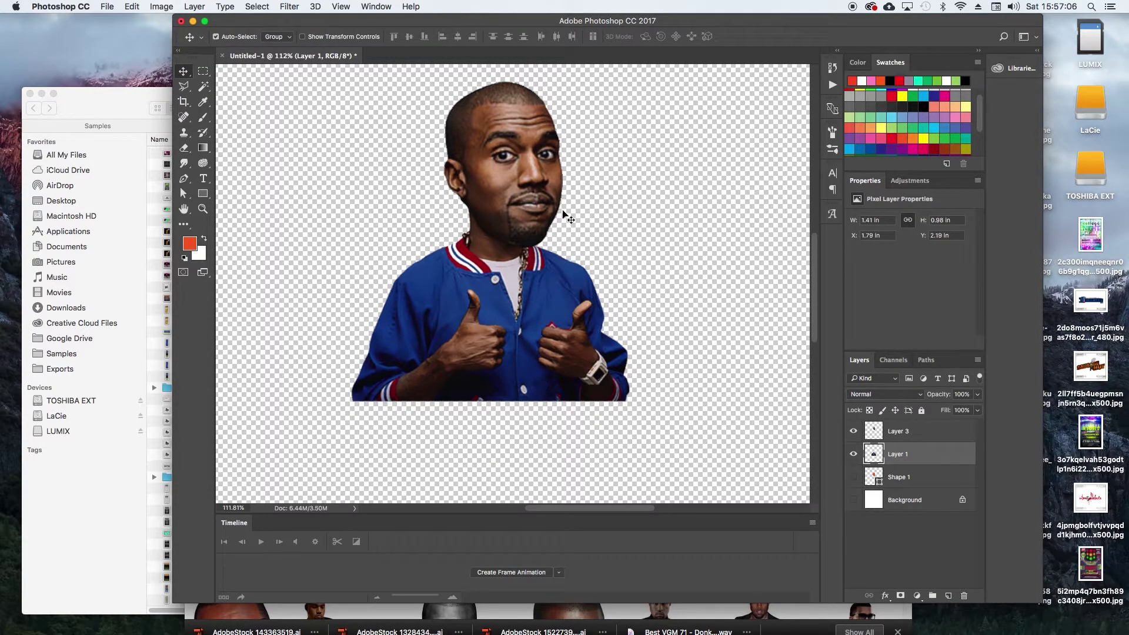
# Scale the body layer down further to about 1.25 × 0.87 in
pyautogui.press('super')
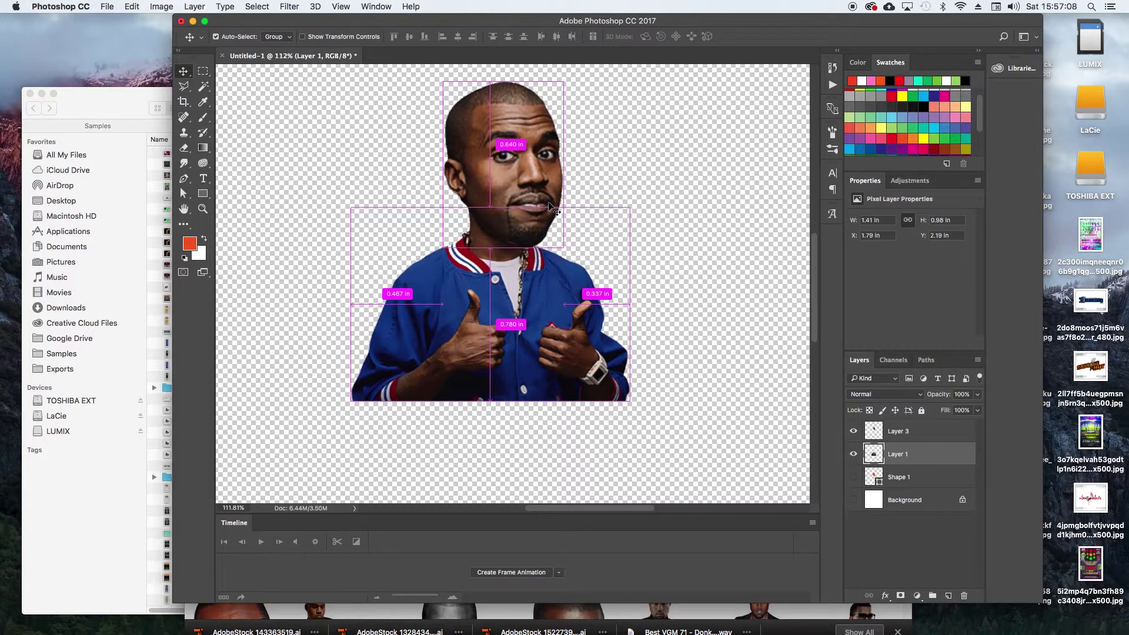
pyautogui.click(522, 171)
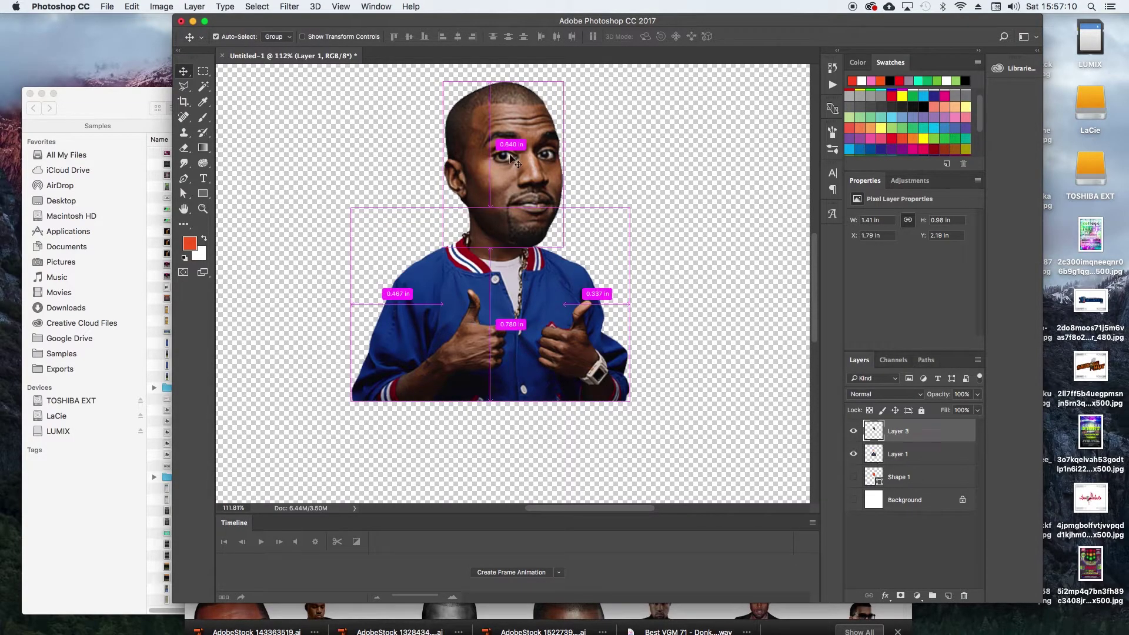
pyautogui.press('z')
pyautogui.moveTo(596, 321)
pyautogui.mouseDown()
pyautogui.moveTo(580, 315)
pyautogui.moveTo(594, 315)
pyautogui.mouseUp()
pyautogui.click(573, 328)
pyautogui.press('super+t')
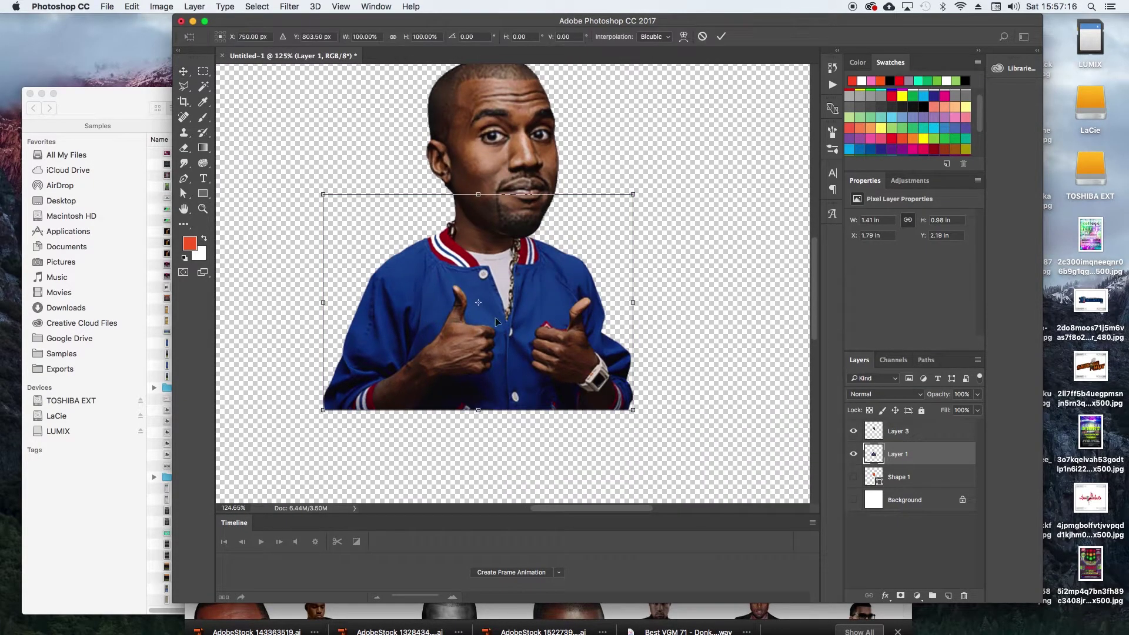
pyautogui.moveTo(321, 407); pyautogui.dragTo(360, 386)
pyautogui.press('Return')
# Shift the body slightly left and nudge it up so the neck lines up under the chin
pyautogui.moveTo(539, 278); pyautogui.dragTo(521, 277)
pyautogui.press('Left')
pyautogui.press('Left')
pyautogui.press('Up')
pyautogui.press('Left')
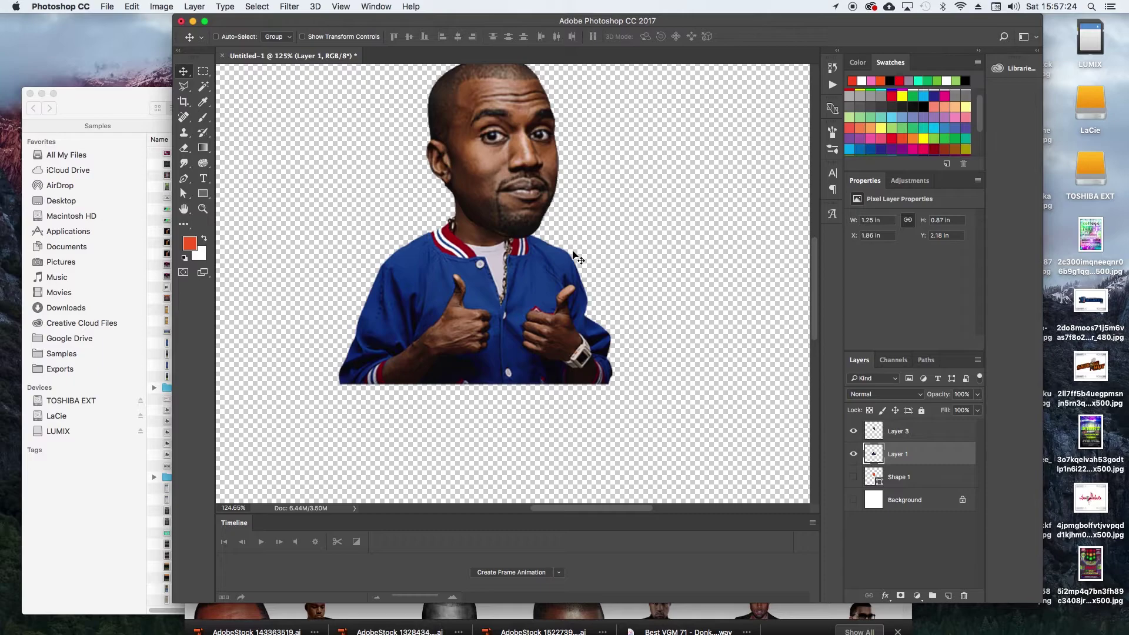
pyautogui.scroll(-2, 567, 235)
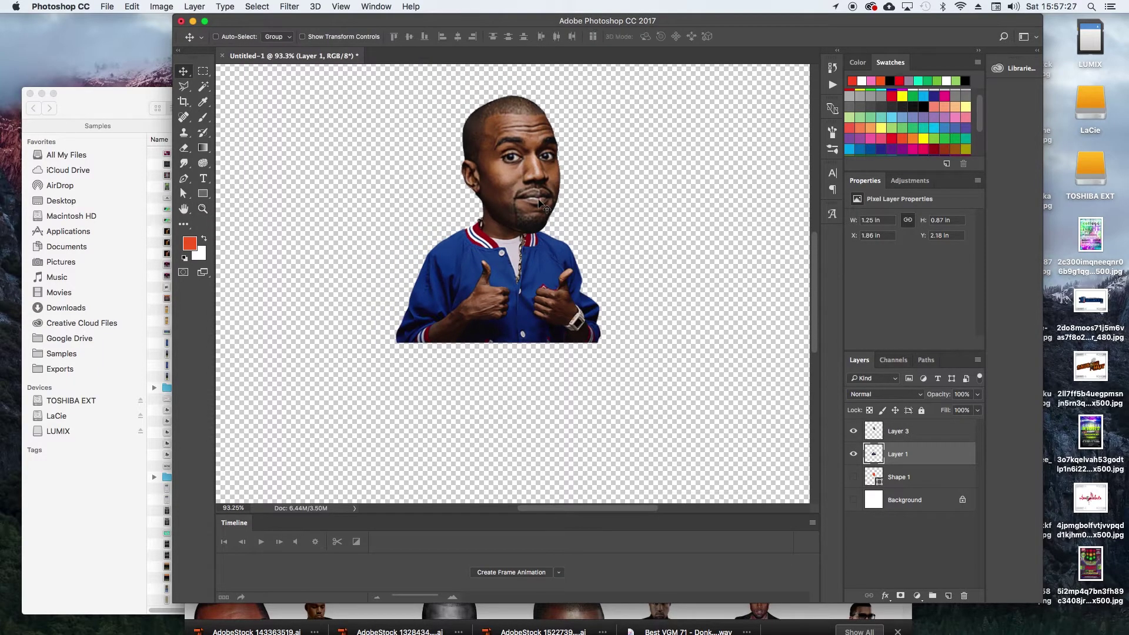
# Merge the head and body layers into one layer and move the figure lower on the canvas
pyautogui.keyDown('shift'); pyautogui.click(938, 434); pyautogui.keyUp('shift')
pyautogui.press('super+e')
pyautogui.moveTo(676, 346); pyautogui.dragTo(681, 388)
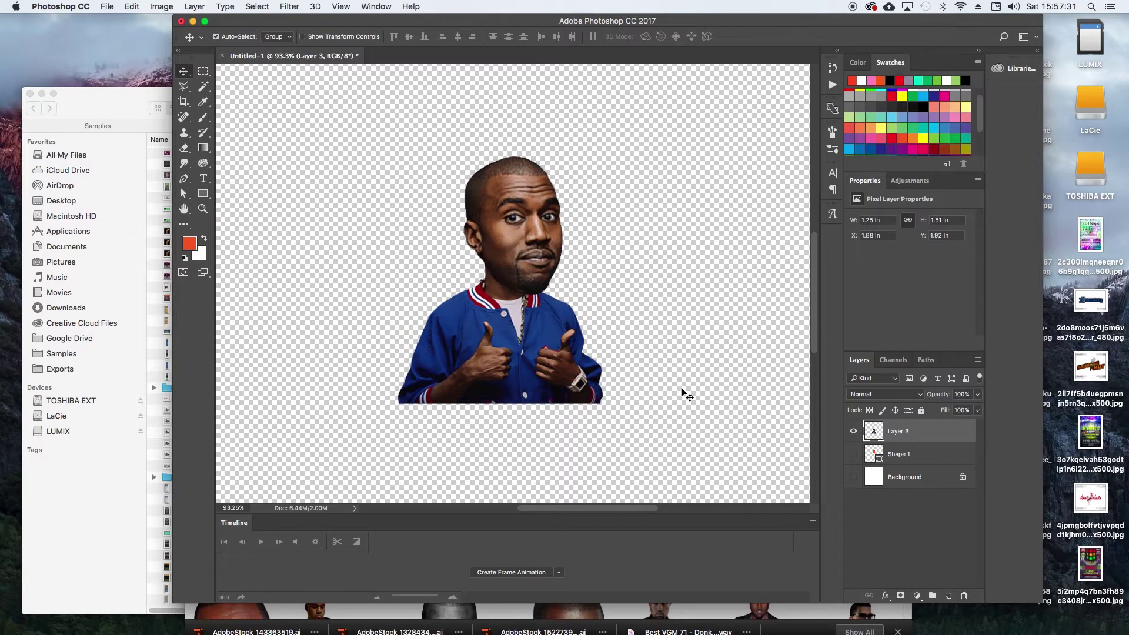
pyautogui.press('super+minus')
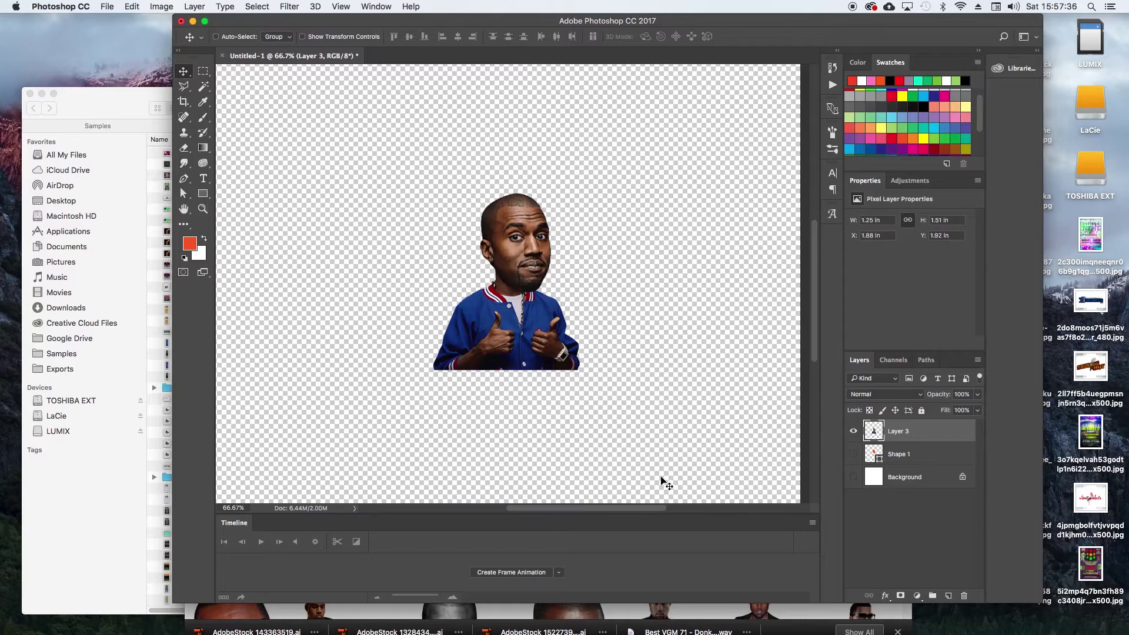
# Paste the original picture to the left of the big-headed figure and move the figure to the right of it
pyautogui.press('super+v')
pyautogui.moveTo(592, 302); pyautogui.dragTo(416, 302)
pyautogui.keyDown('super'); pyautogui.click(535, 276); pyautogui.keyUp('super')
pyautogui.moveTo(535, 280); pyautogui.dragTo(559, 296)
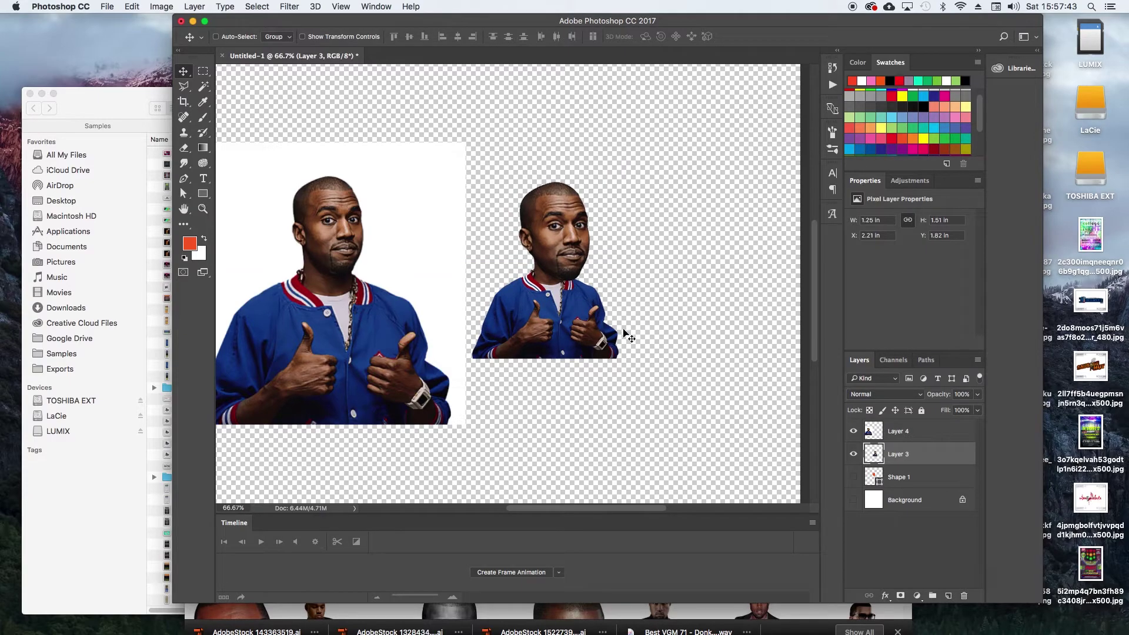
# Undo the pasted picture, the moves and the merge so the head and body are separate layers again
pyautogui.press('alt+super+z')
pyautogui.press('alt+super+z')
pyautogui.press('alt+super+z')
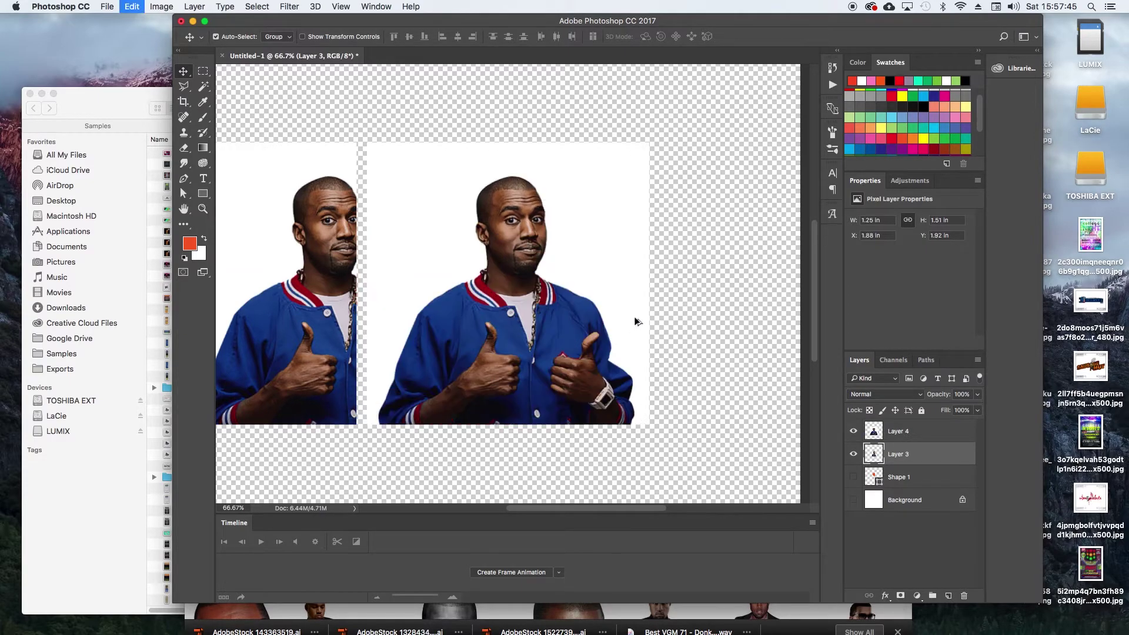
pyautogui.press('alt+super+z')
pyautogui.press('alt+super+z')
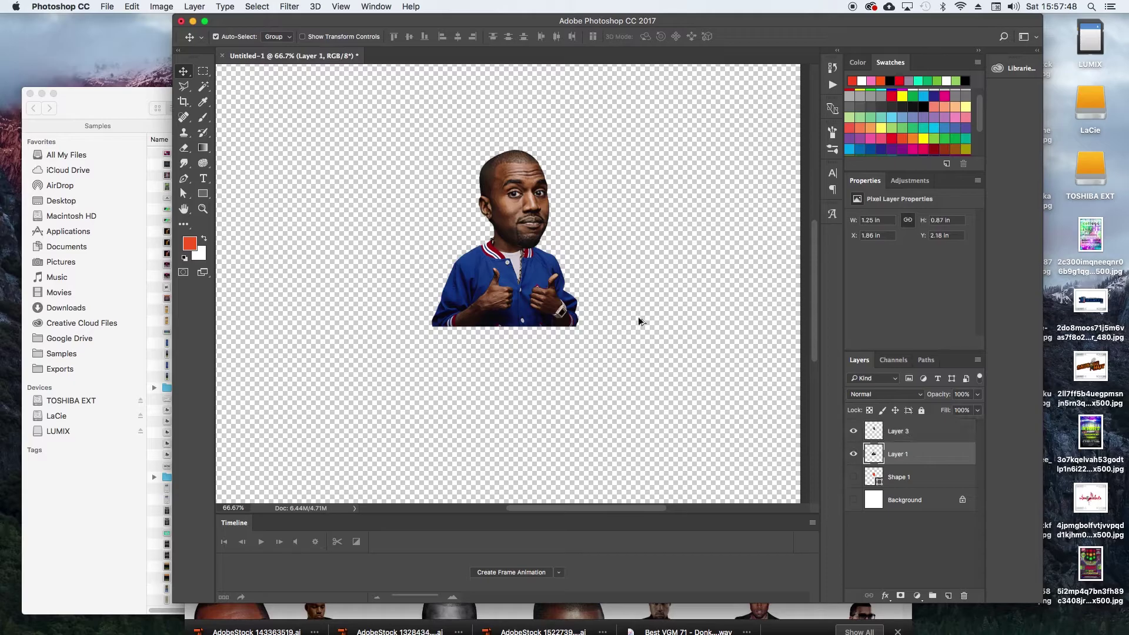
# Scale the body layer down to about 1.03 × 0.72 in beneath the head
pyautogui.press('super+t')
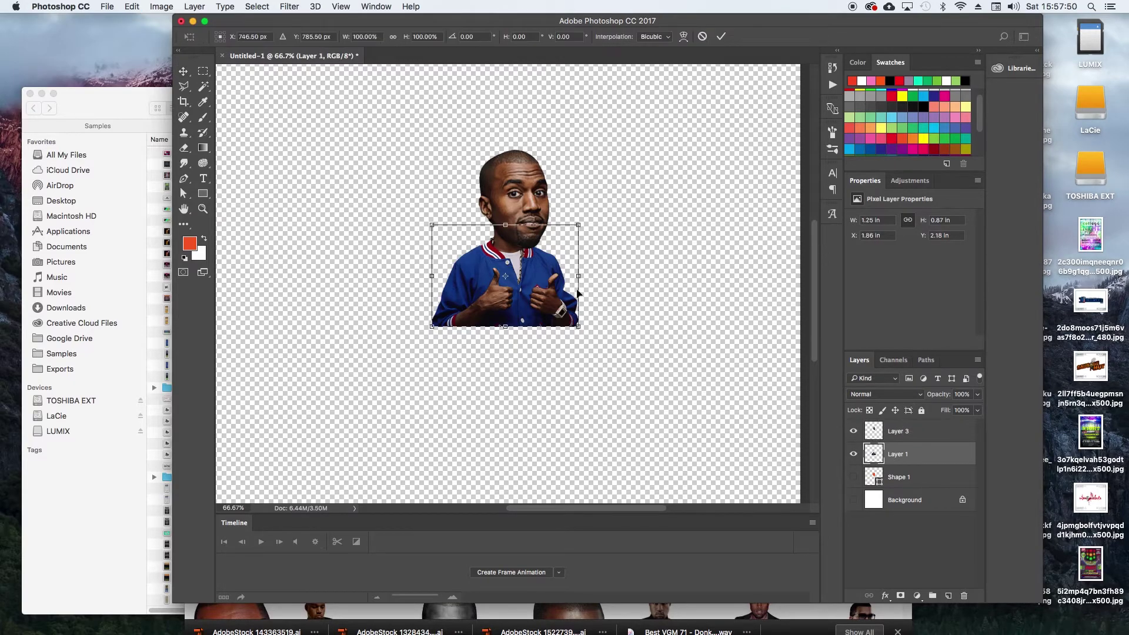
pyautogui.moveTo(576, 327); pyautogui.dragTo(533, 288)
pyautogui.press('Return')
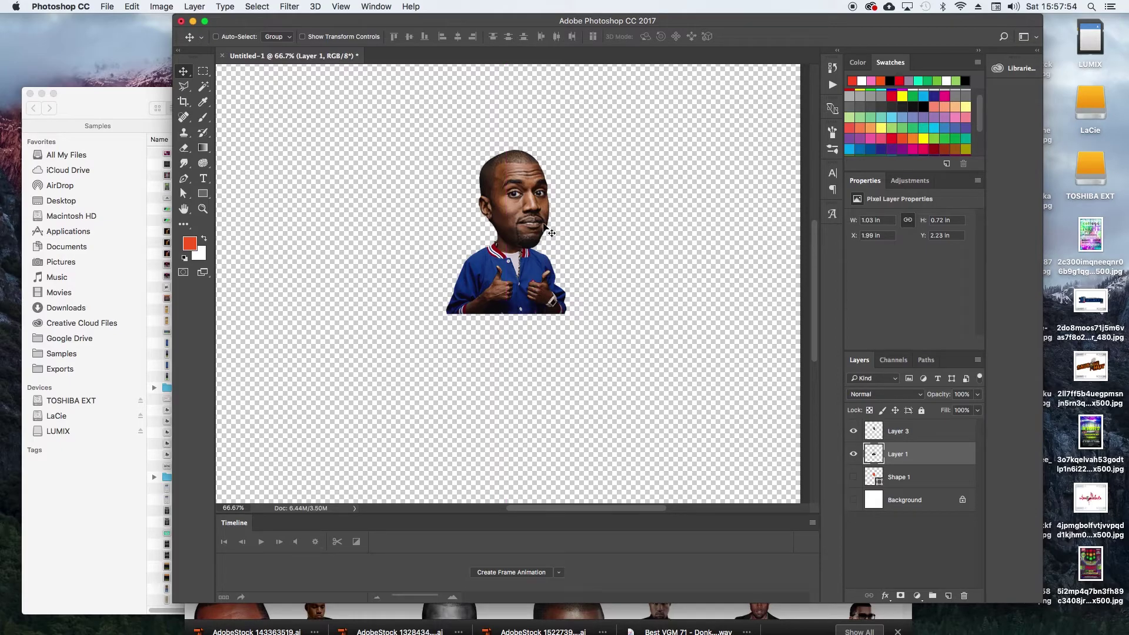
# Rotate the head layer slightly and nudge it down to cover the gap at the neck
pyautogui.hotkey('alt', ']')
pyautogui.press('super+t')
pyautogui.moveTo(598, 232); pyautogui.dragTo(597, 226)
pyautogui.press('Return')
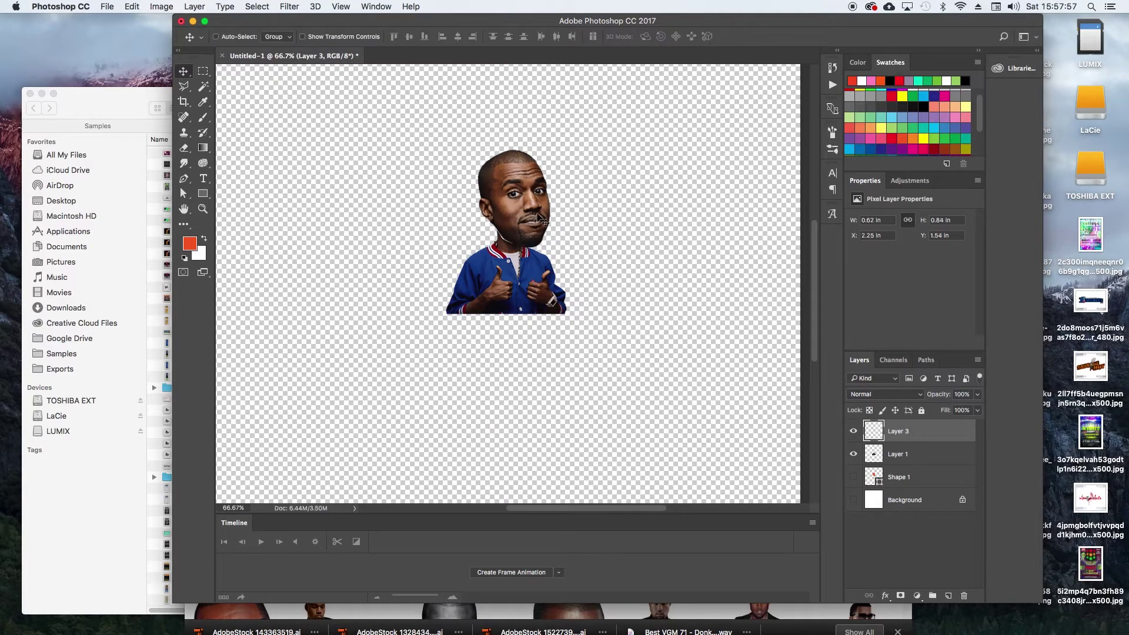
pyautogui.press('Down')
pyautogui.press('Down')
pyautogui.press('Down')
pyautogui.press('Down')
pyautogui.press('Down')
pyautogui.press('Down')
pyautogui.press('Down')
pyautogui.press('Down')
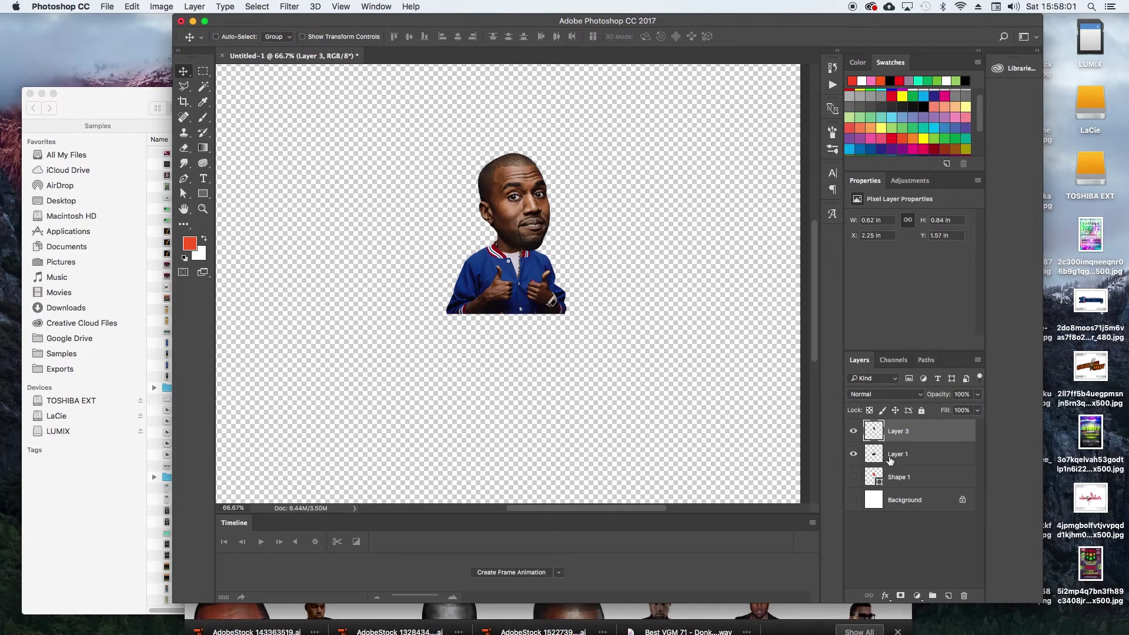
# Paste the original picture as a new layer and place it to the left of the big-headed figure for comparison
pyautogui.press('super+v')
pyautogui.moveTo(670, 335); pyautogui.dragTo(465, 281)
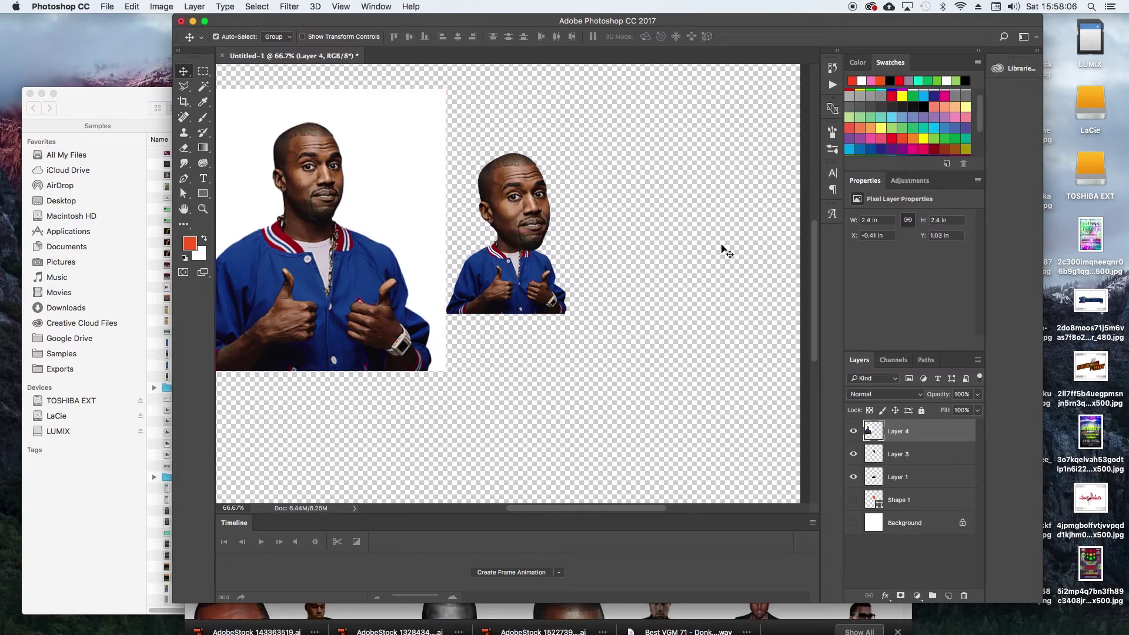
pyautogui.press('super+minus')
pyautogui.press('z')
pyautogui.moveTo(513, 254); pyautogui.dragTo(543, 254)
pyautogui.press('v')
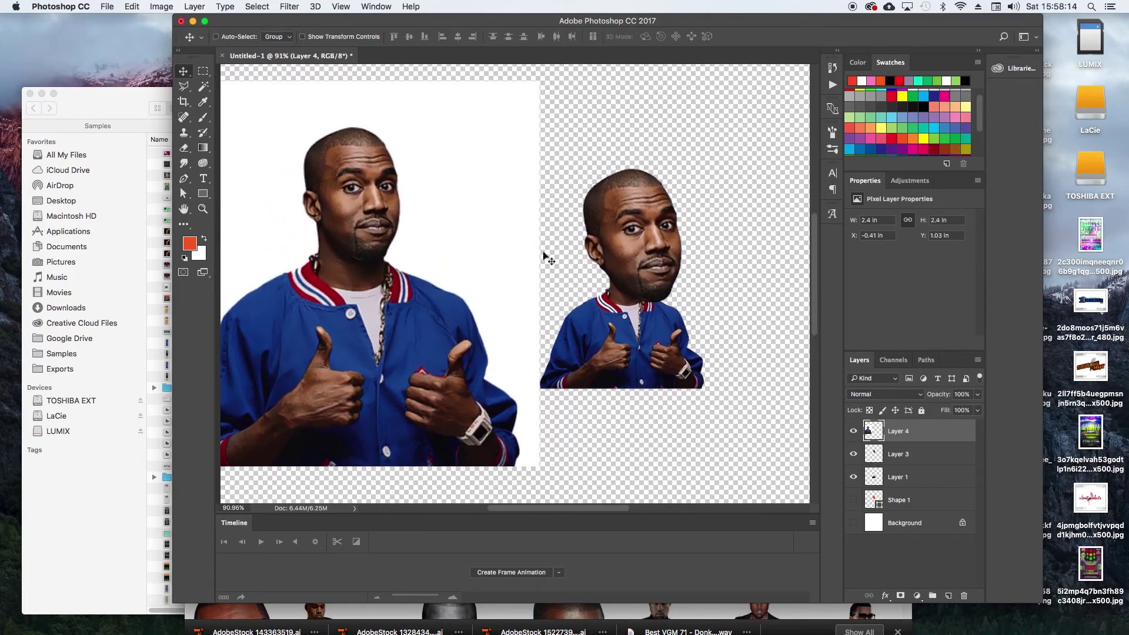